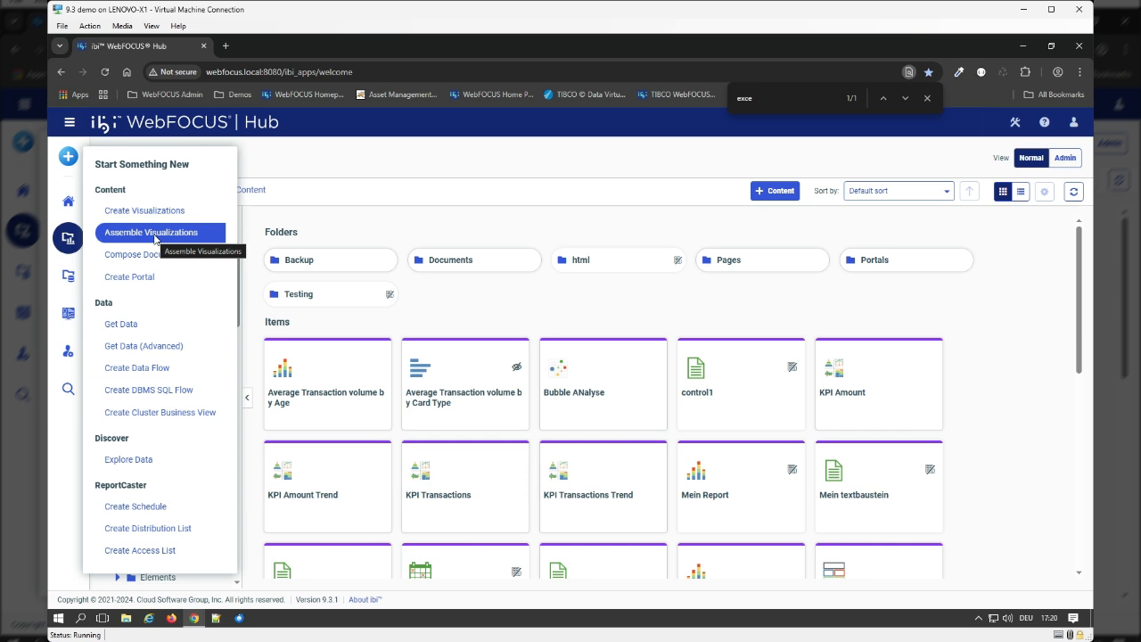
Start an assembled visualization from the Blank template and place the Transactions by Card Type chart on the page
click(153, 234)
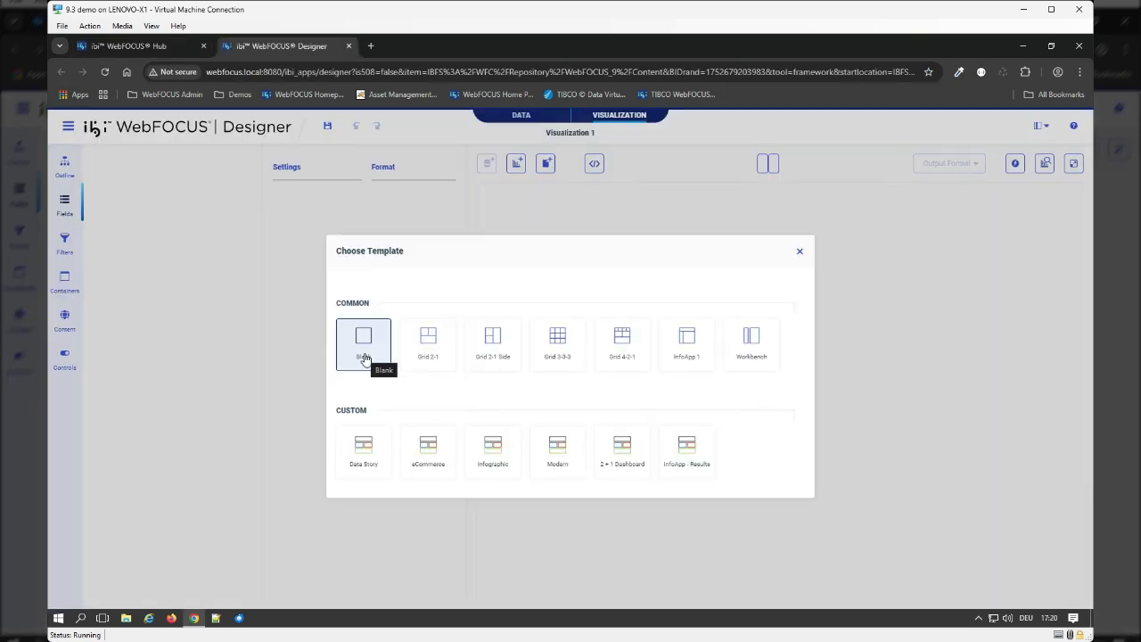
click(365, 359)
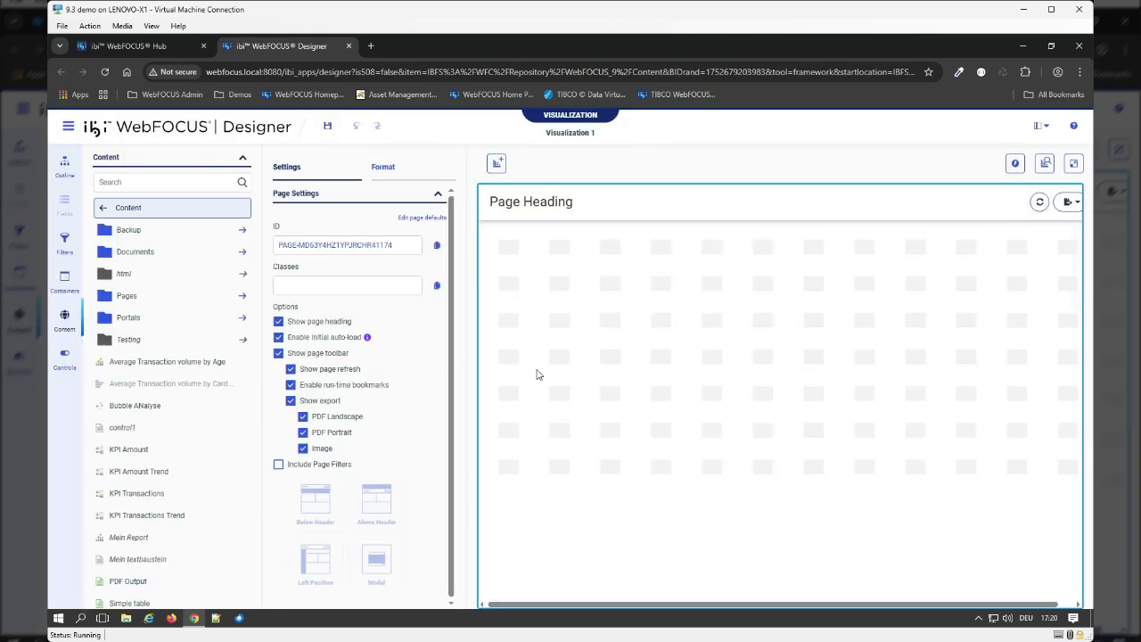
scroll(159, 419, down, 3)
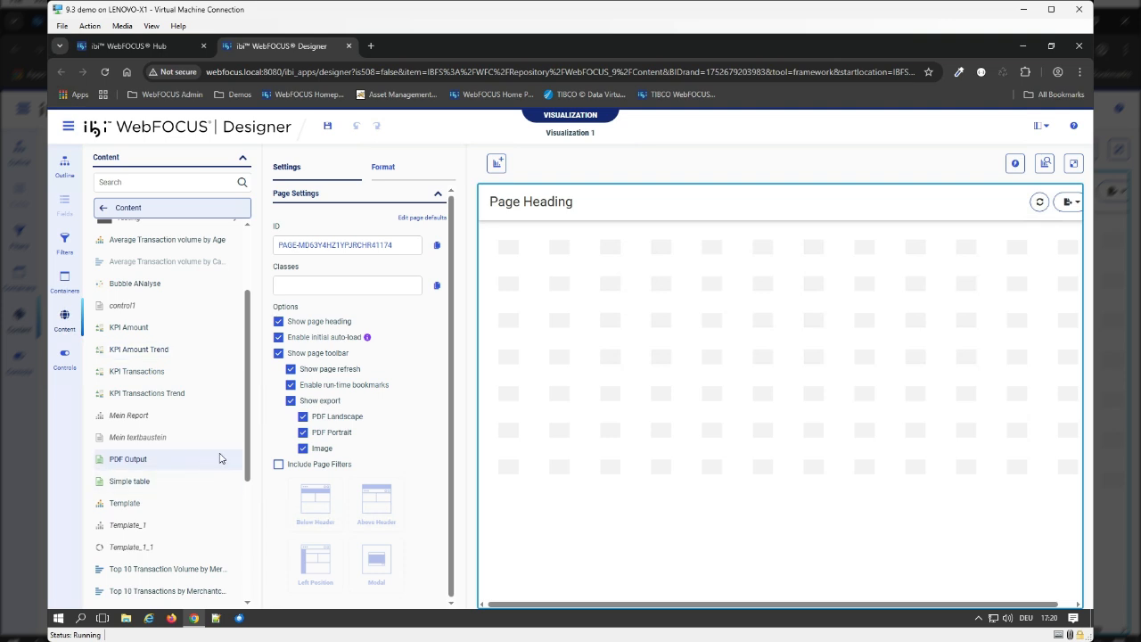
scroll(223, 513, down, 4)
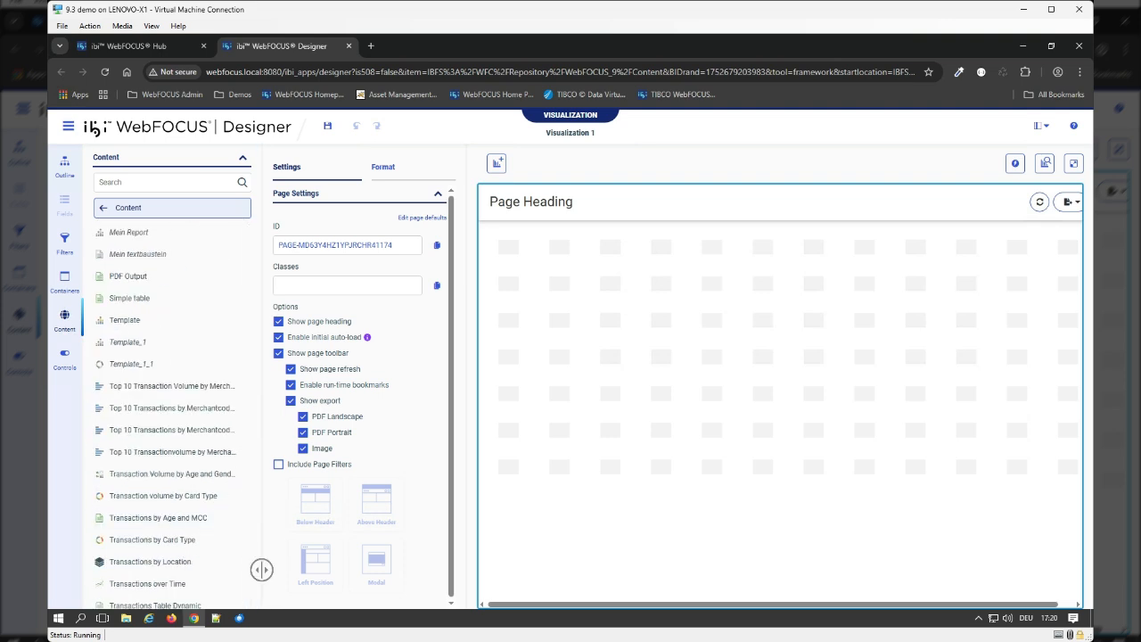
drag(175, 545, 513, 271)
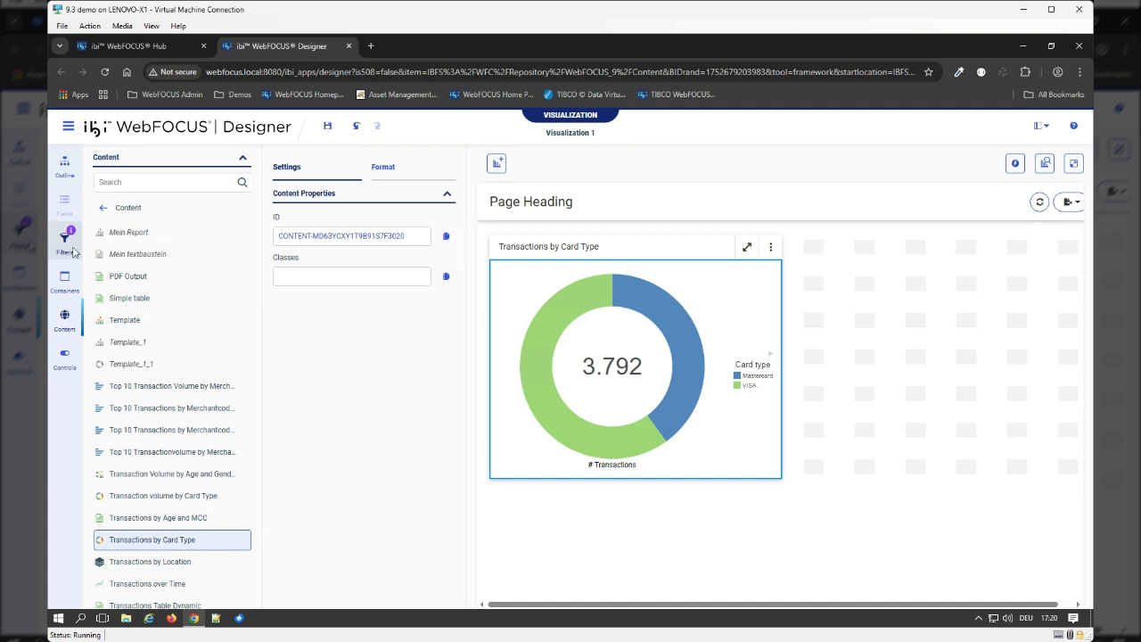
Add all available filters of the chart to the page's filter bar
click(64, 239)
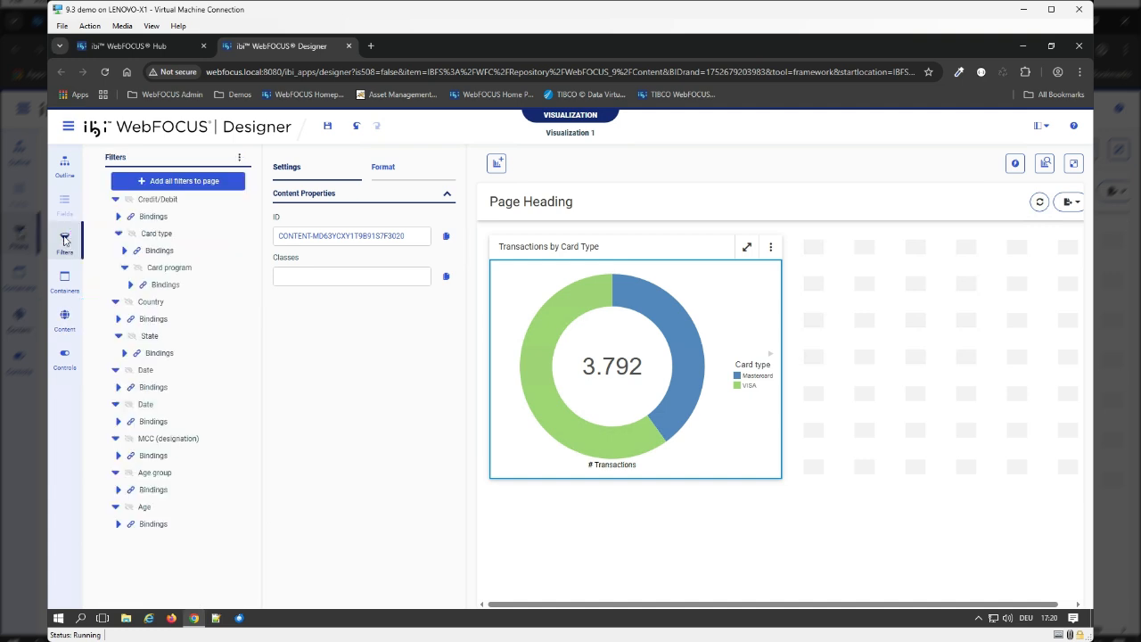
click(161, 184)
click(778, 255)
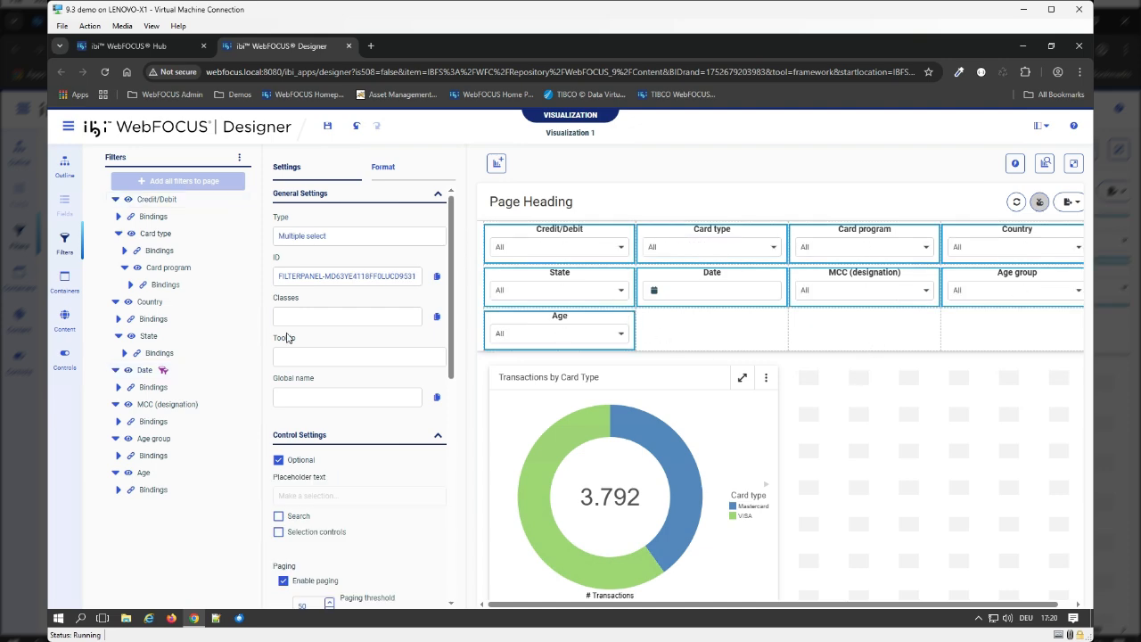
Place a Submit control in the filter bar cell beside Age and align the cell content to the vertical middle
click(72, 358)
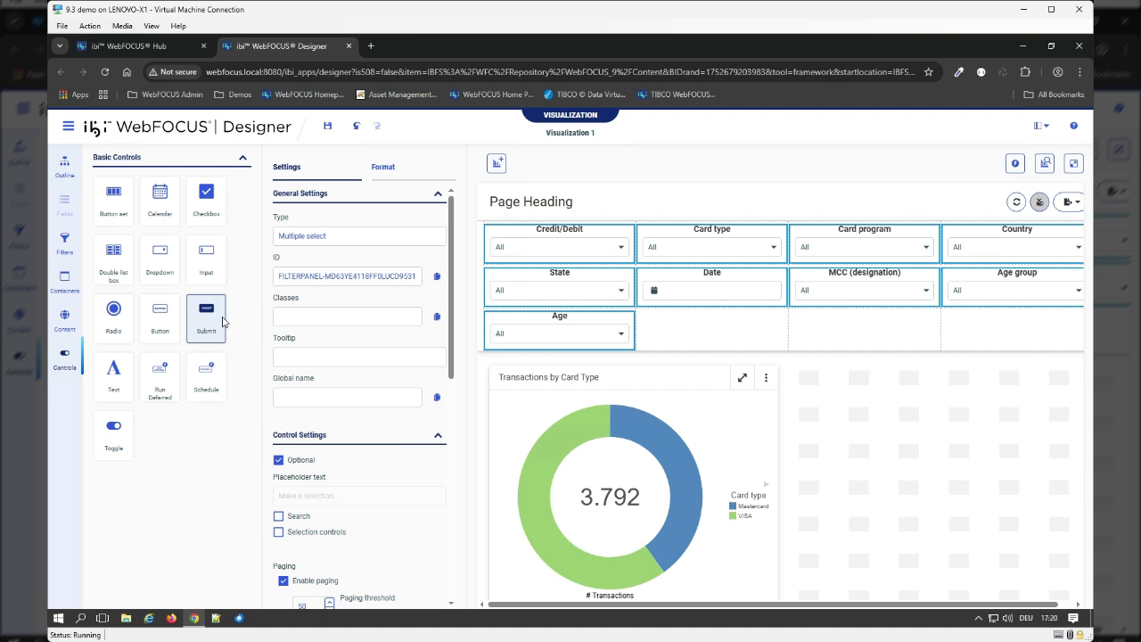
drag(222, 322, 690, 336)
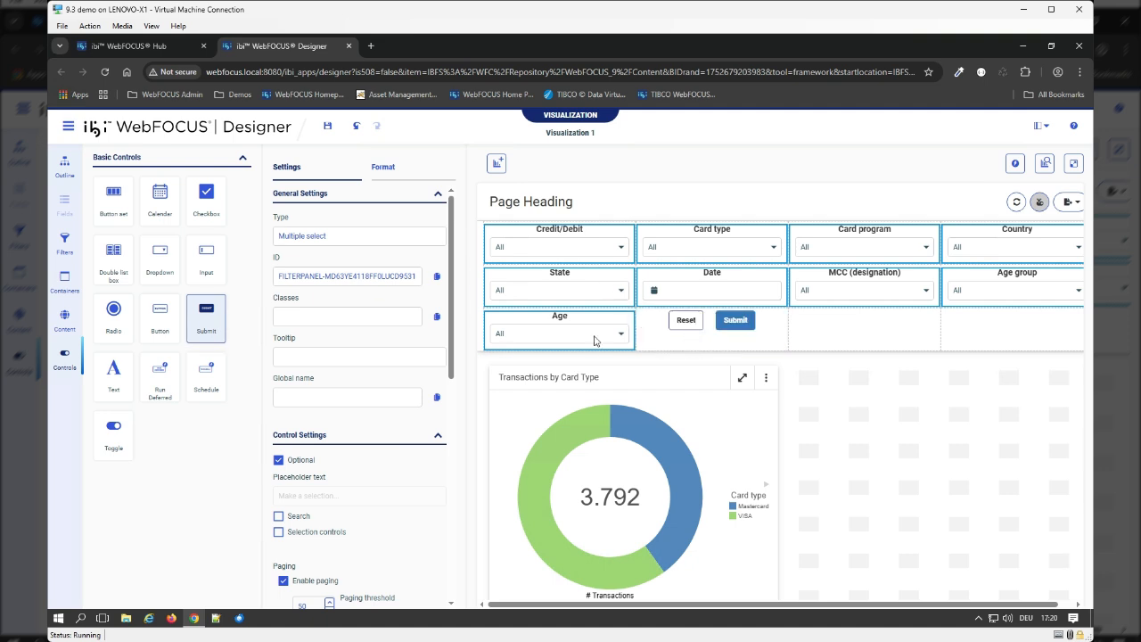
click(642, 332)
click(383, 167)
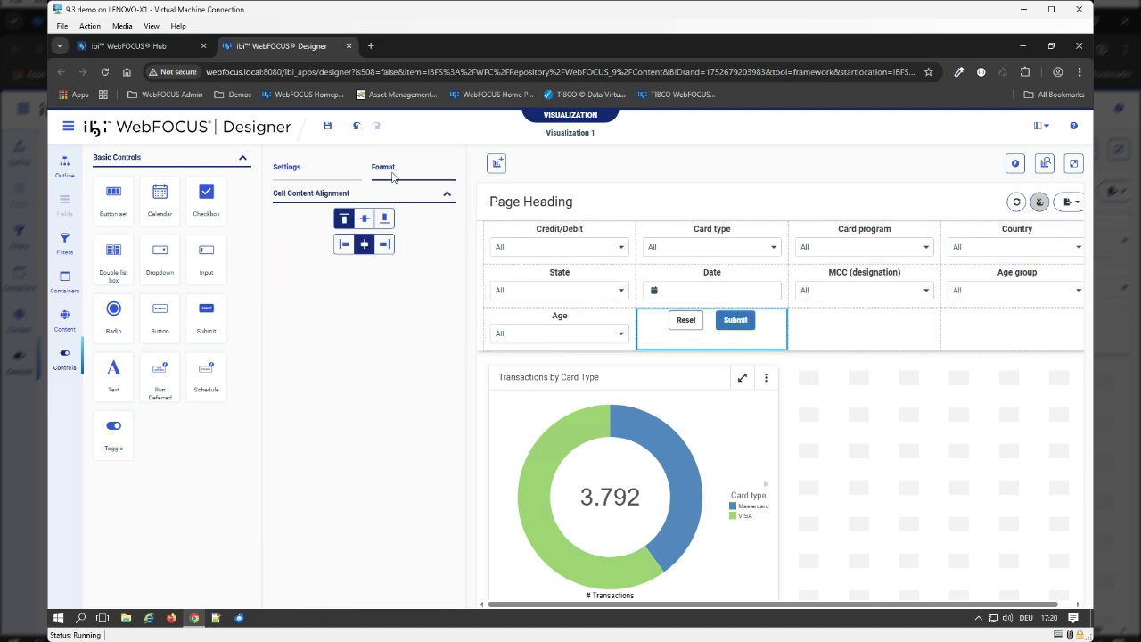
click(365, 219)
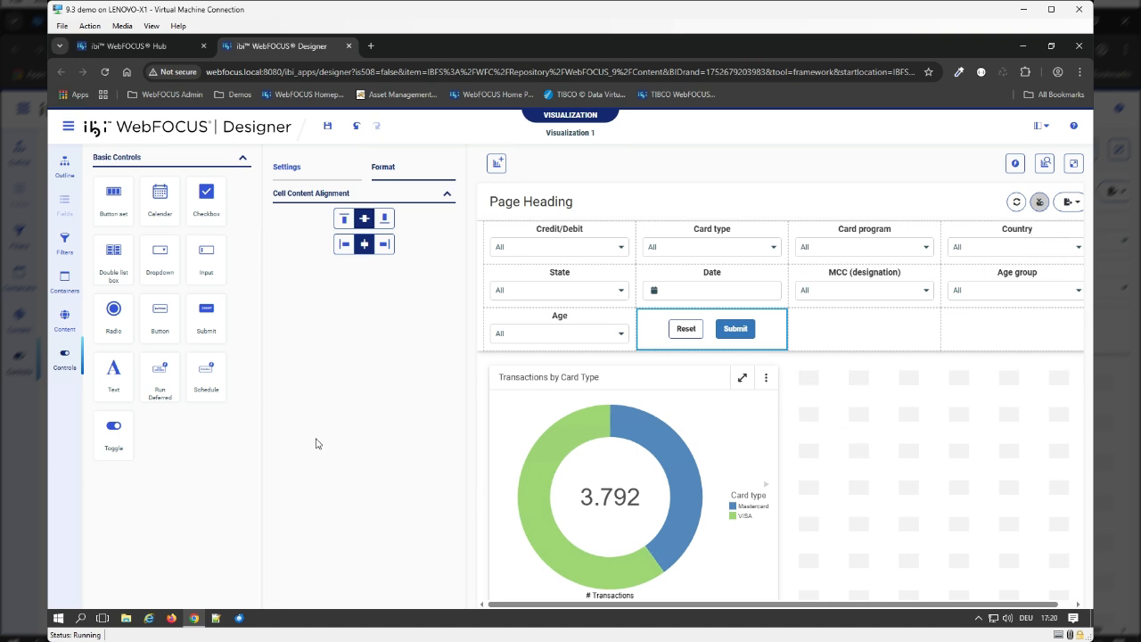
Add a Link tile container beside the chart and shrink it to two grid columns by two grid rows
click(64, 282)
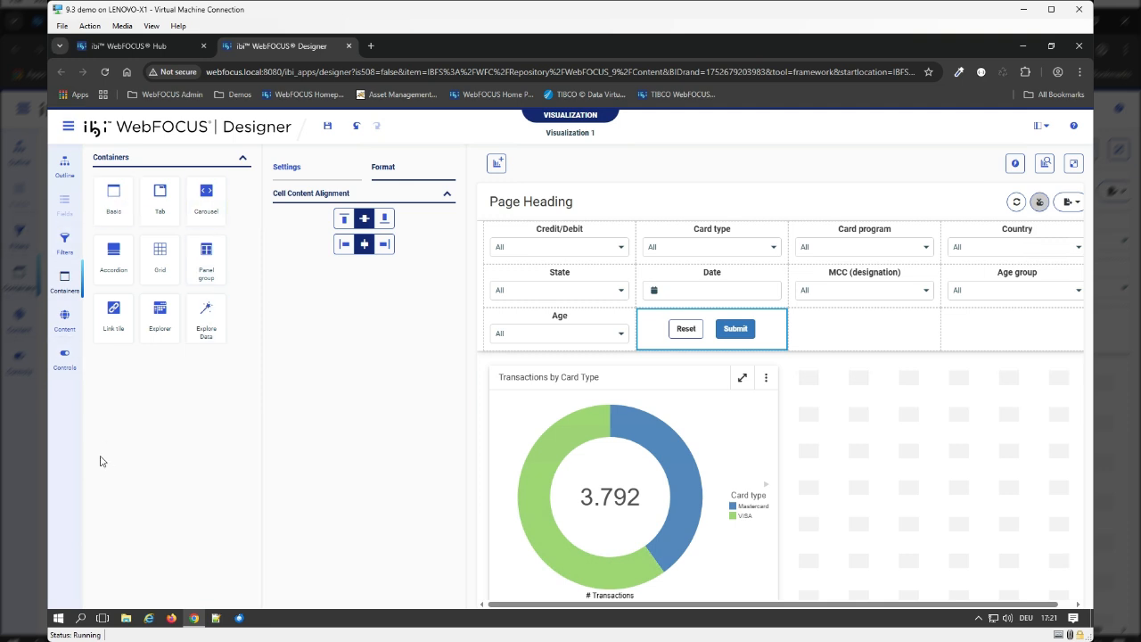
drag(116, 316, 829, 407)
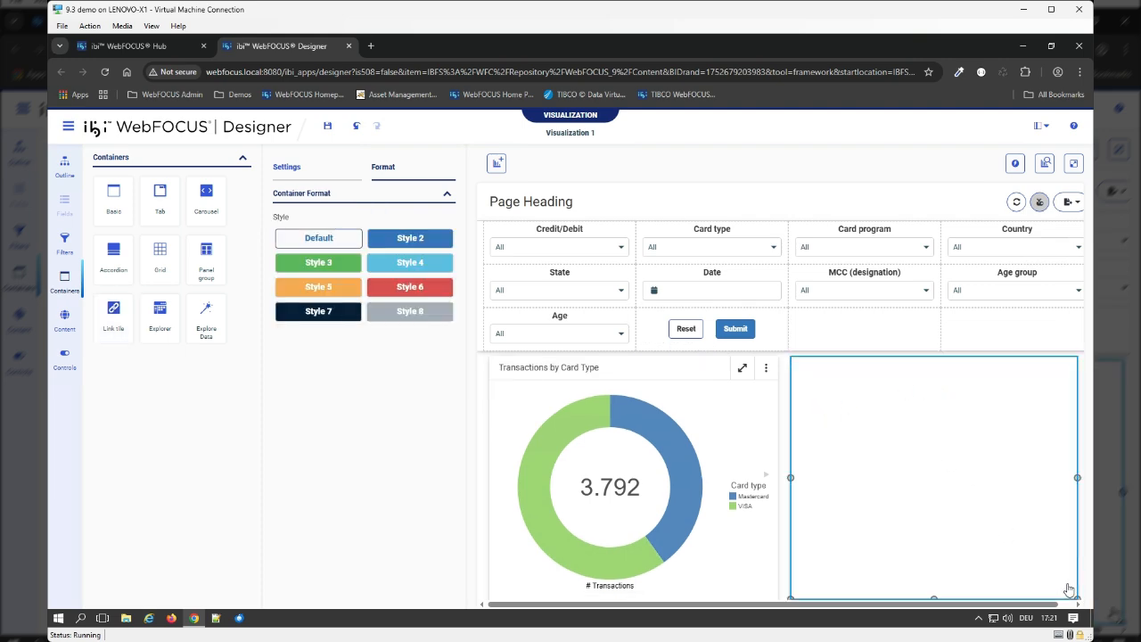
drag(1078, 598, 856, 430)
mouse_move(827, 388)
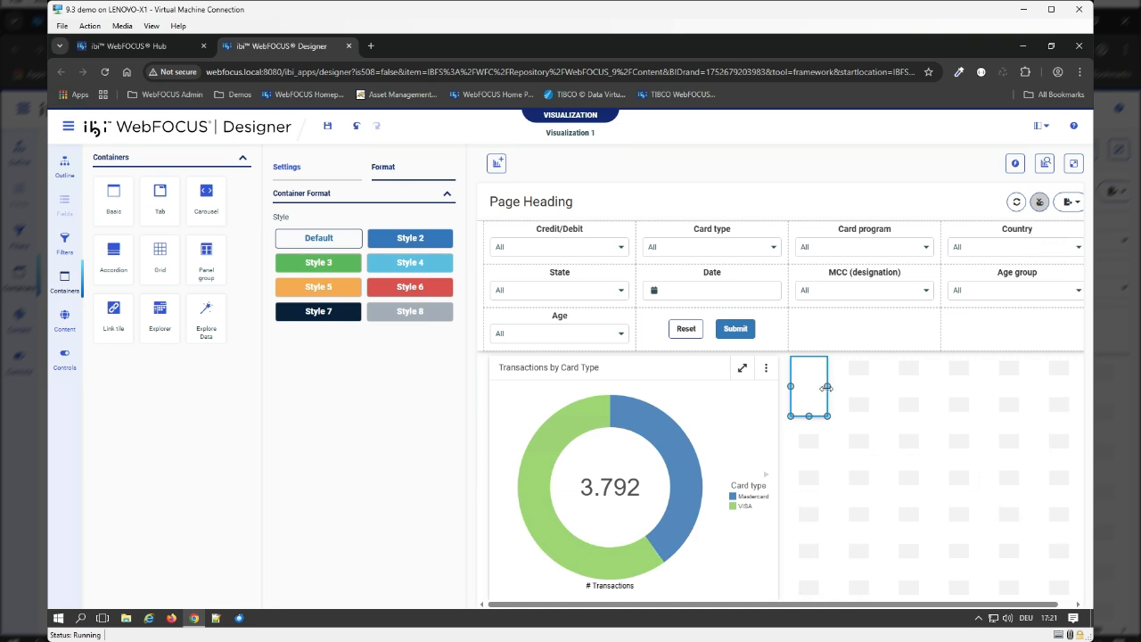
drag(830, 386, 883, 434)
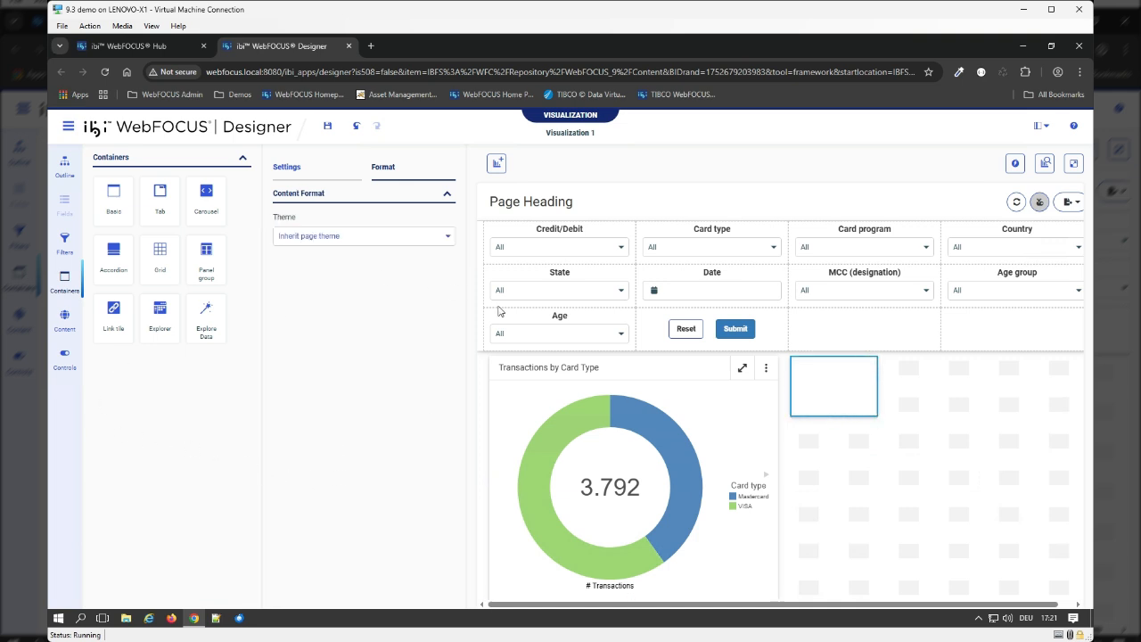
Select the link tile's container and set its background to the Acrobat PDF icon from the Hidden Content Icons folder
mouse_move(815, 393)
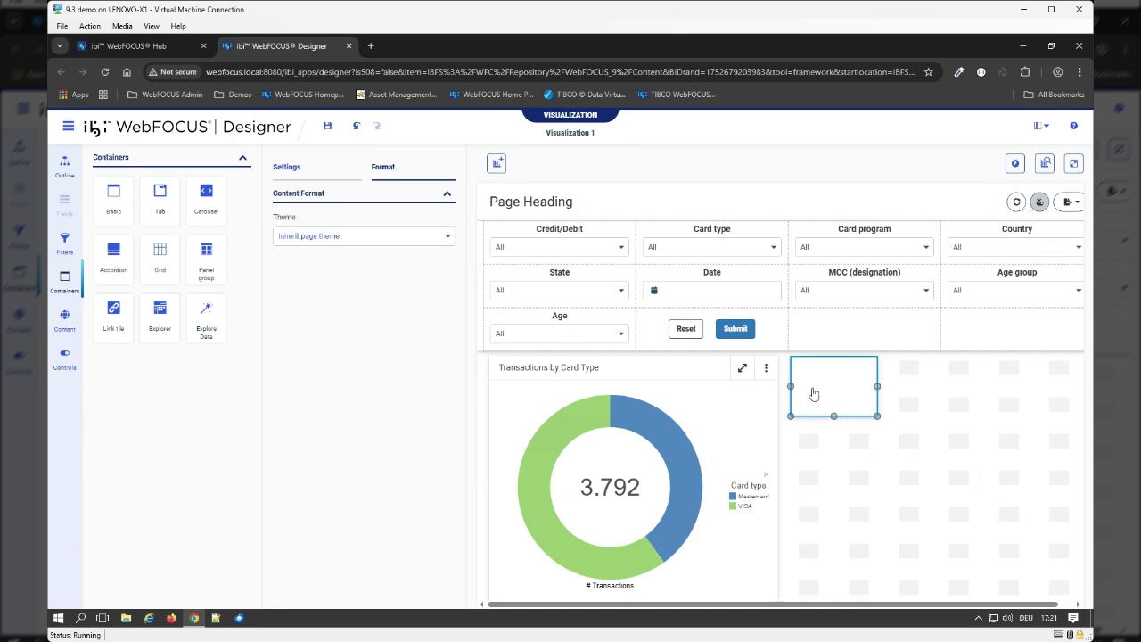
click(304, 173)
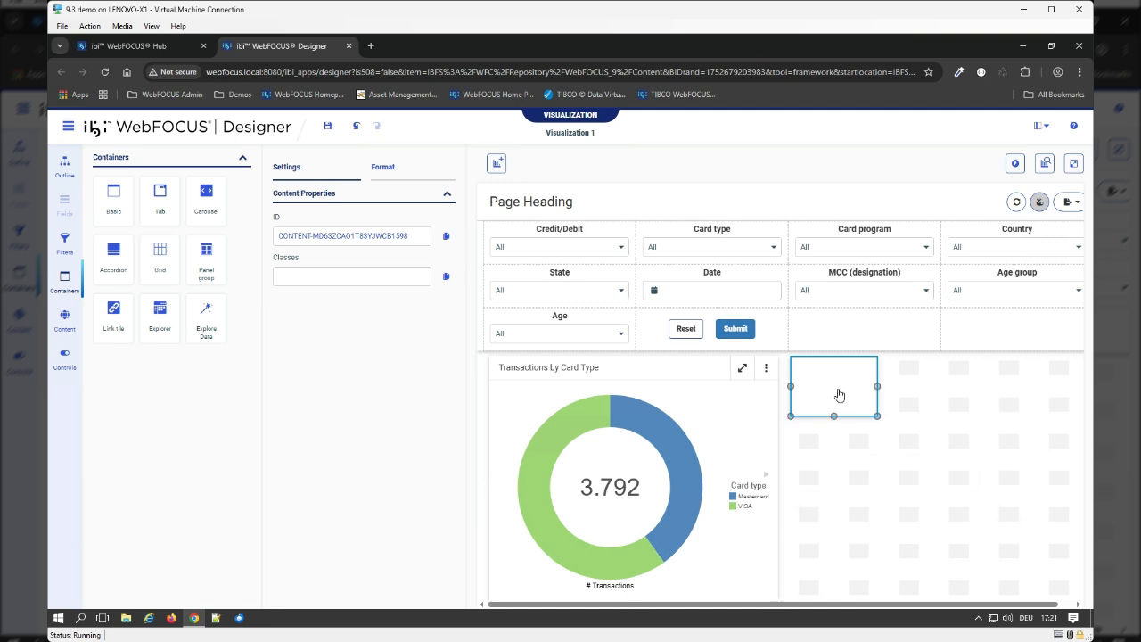
click(65, 170)
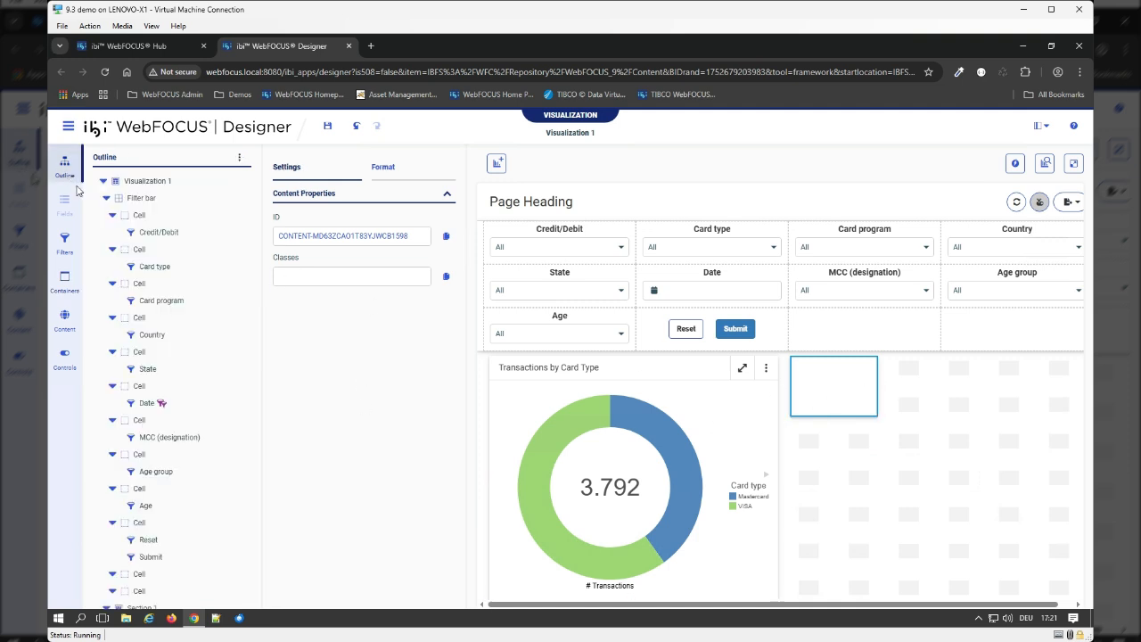
scroll(140, 476, down, 5)
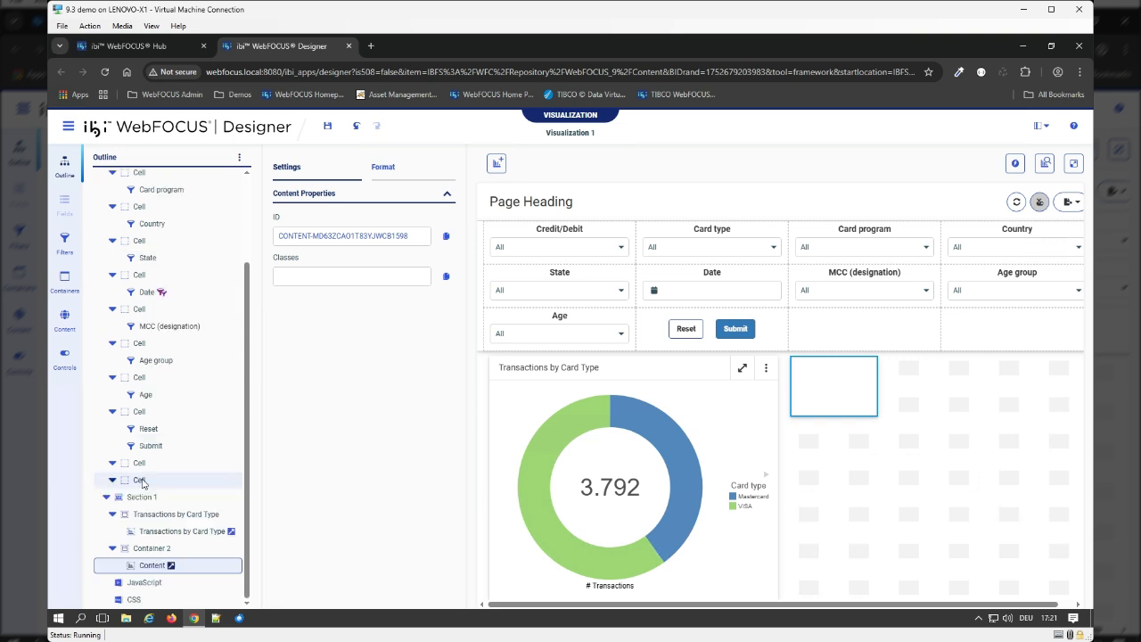
click(157, 550)
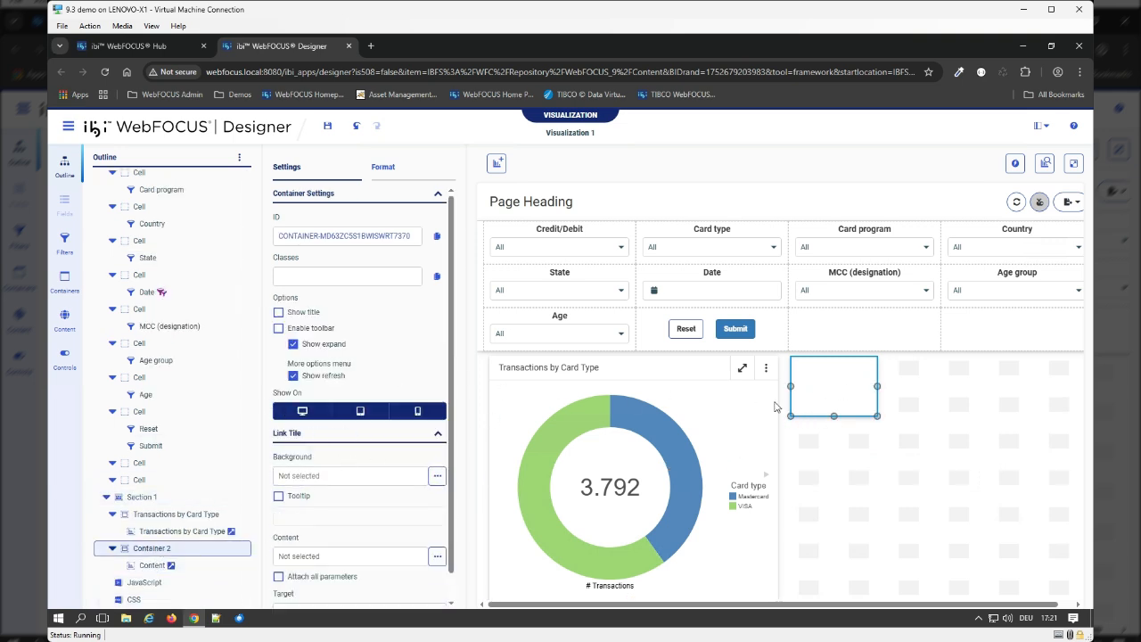
scroll(402, 531, down, 1)
click(437, 446)
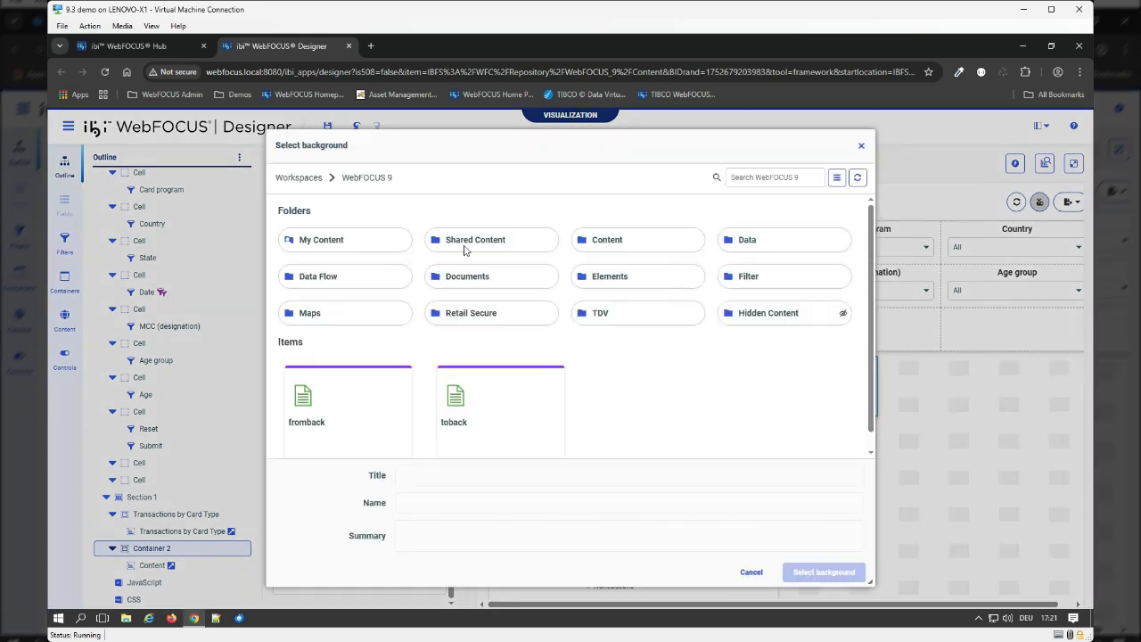
click(758, 320)
click(329, 239)
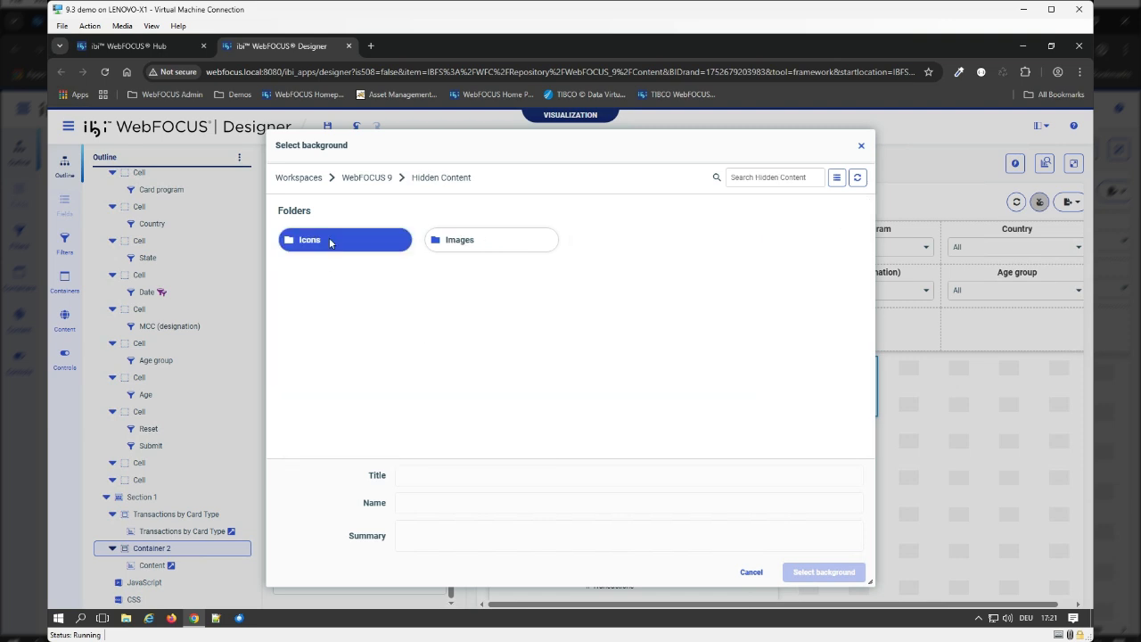
double_click(345, 301)
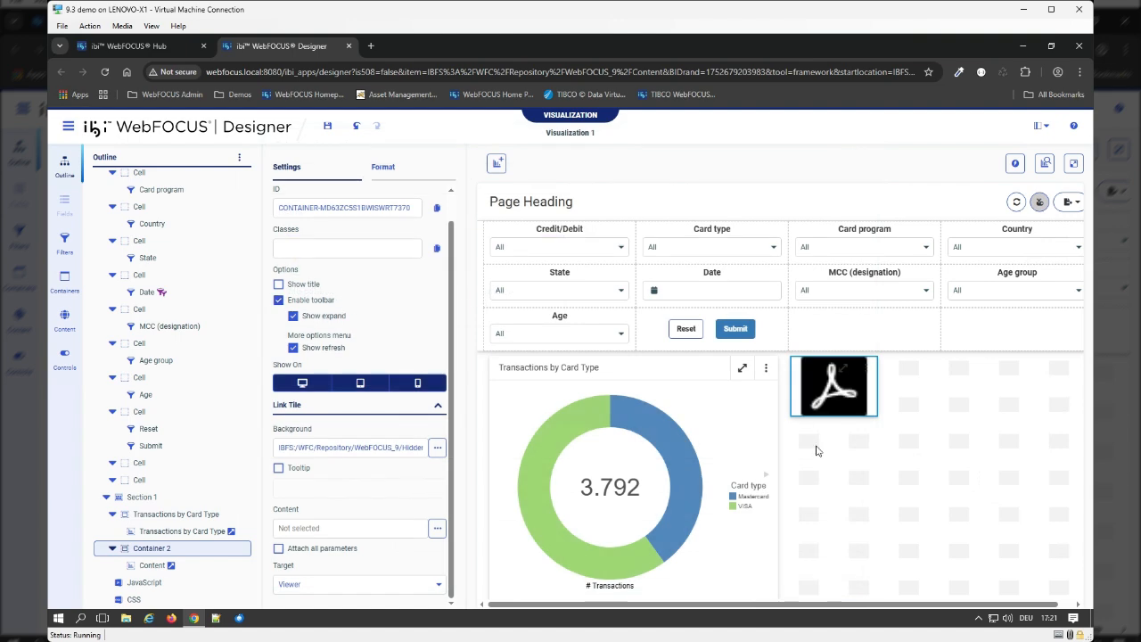
Make the link tile three grid rows tall and enable its tooltip with the text "Create PDF"
click(878, 427)
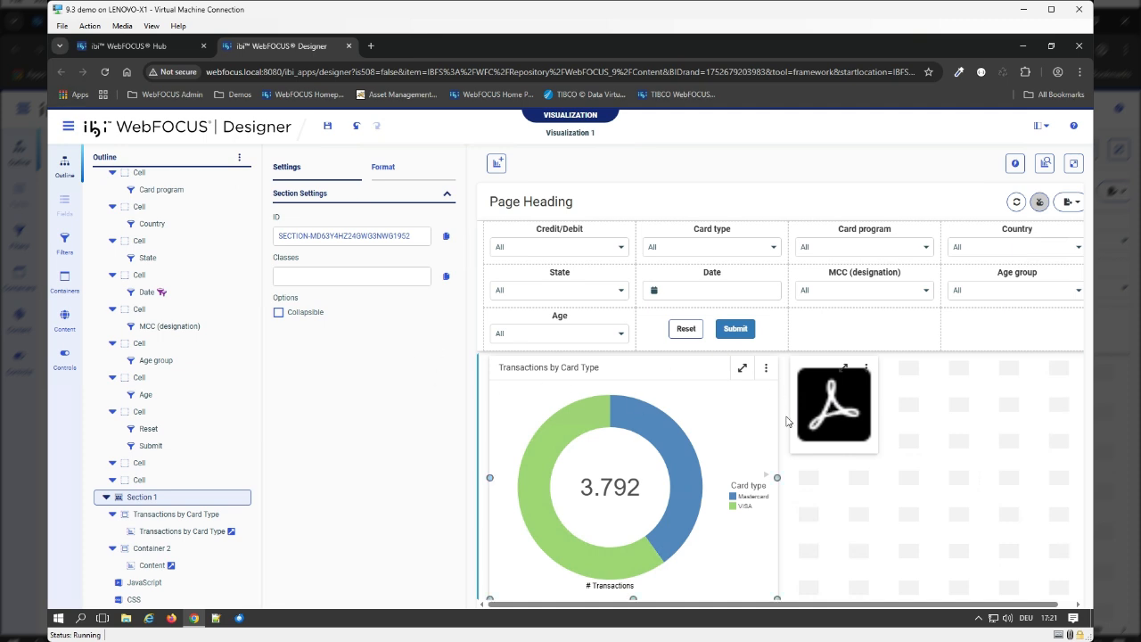
click(834, 426)
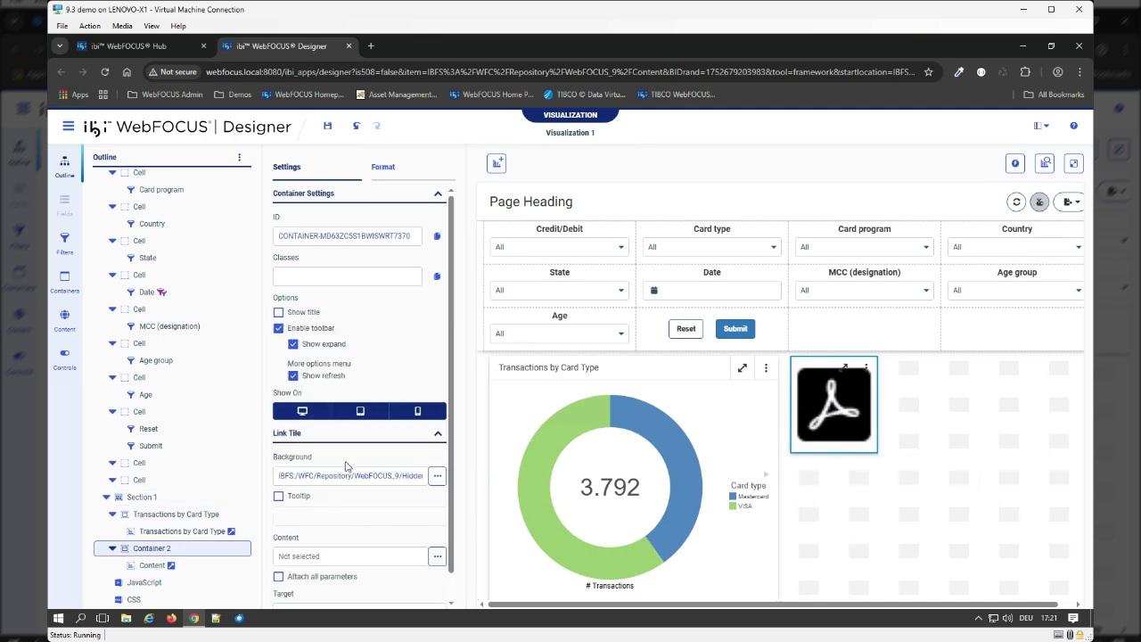
scroll(347, 476, down, 1)
click(278, 467)
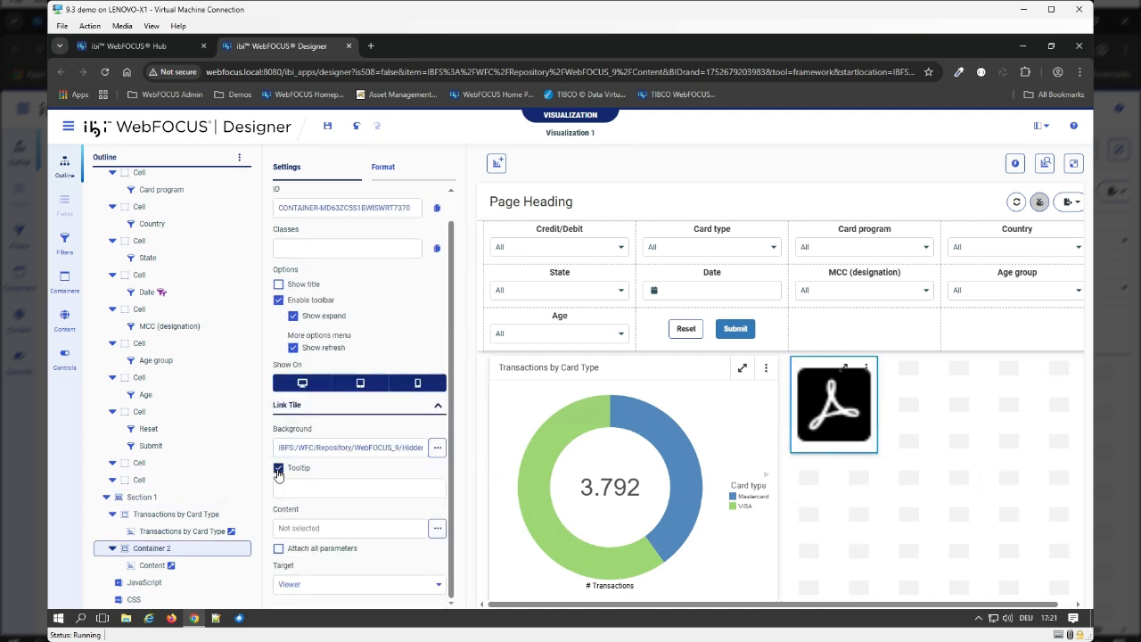
click(310, 487)
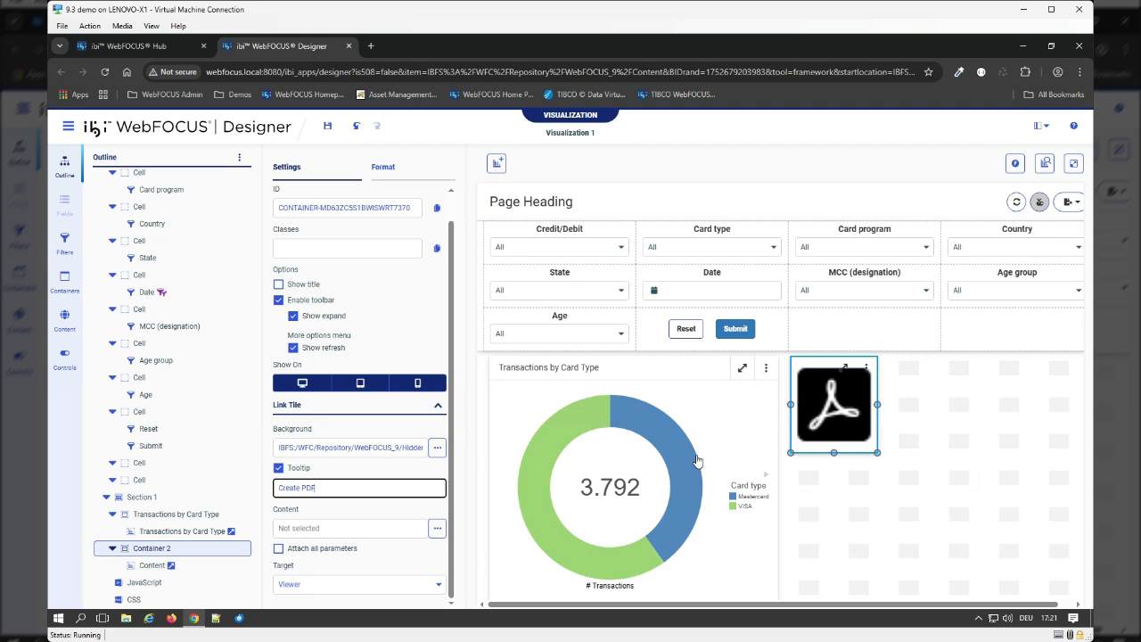
Find the report in the WebFOCUS 9 Content folder and set it as the link tile's content
click(437, 530)
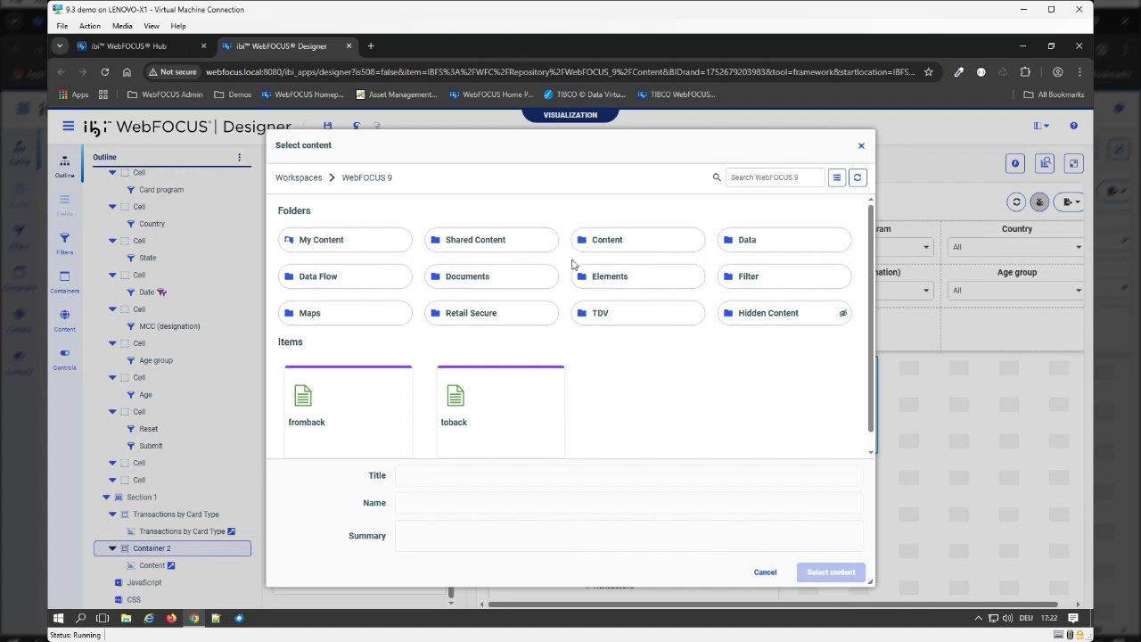
click(629, 252)
scroll(668, 332, down, 3)
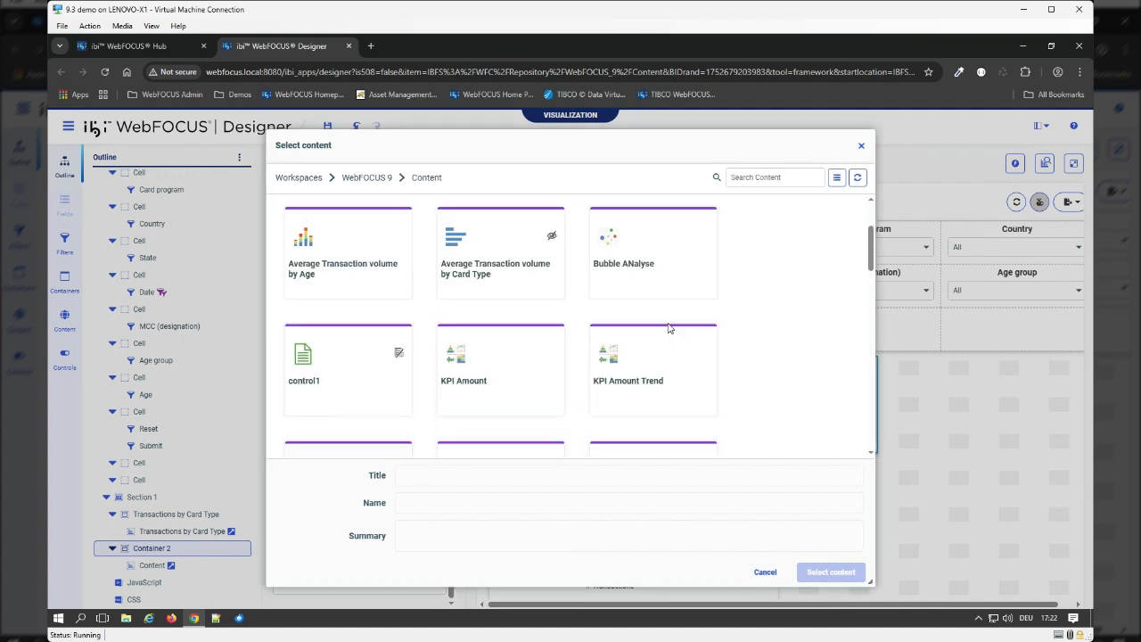
scroll(668, 328, down, 4)
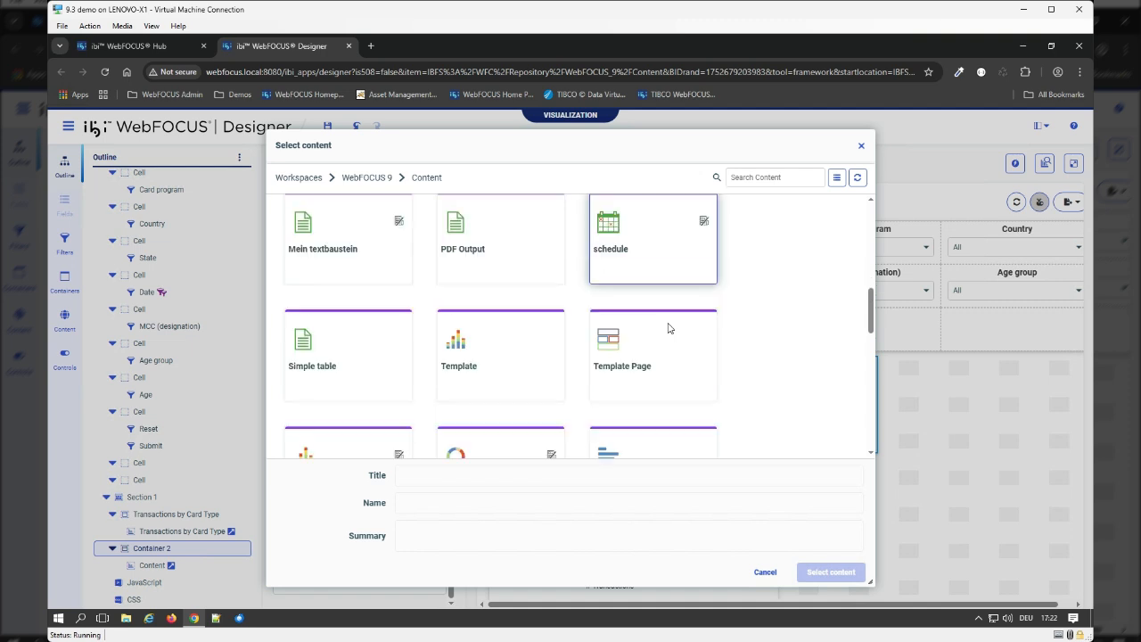
click(749, 179)
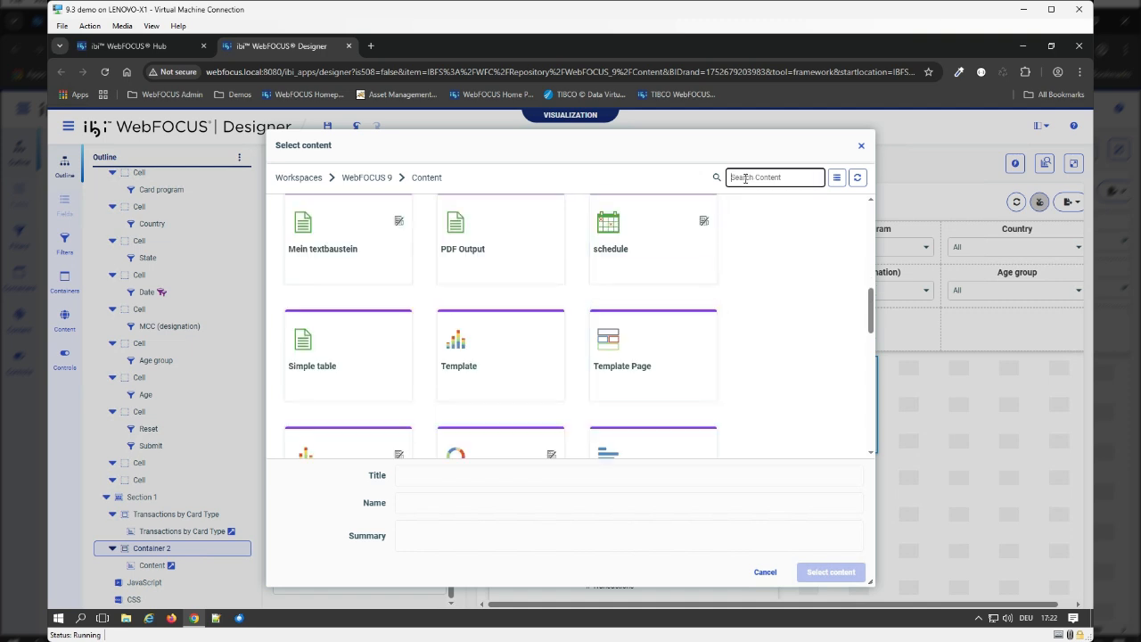
double_click(502, 262)
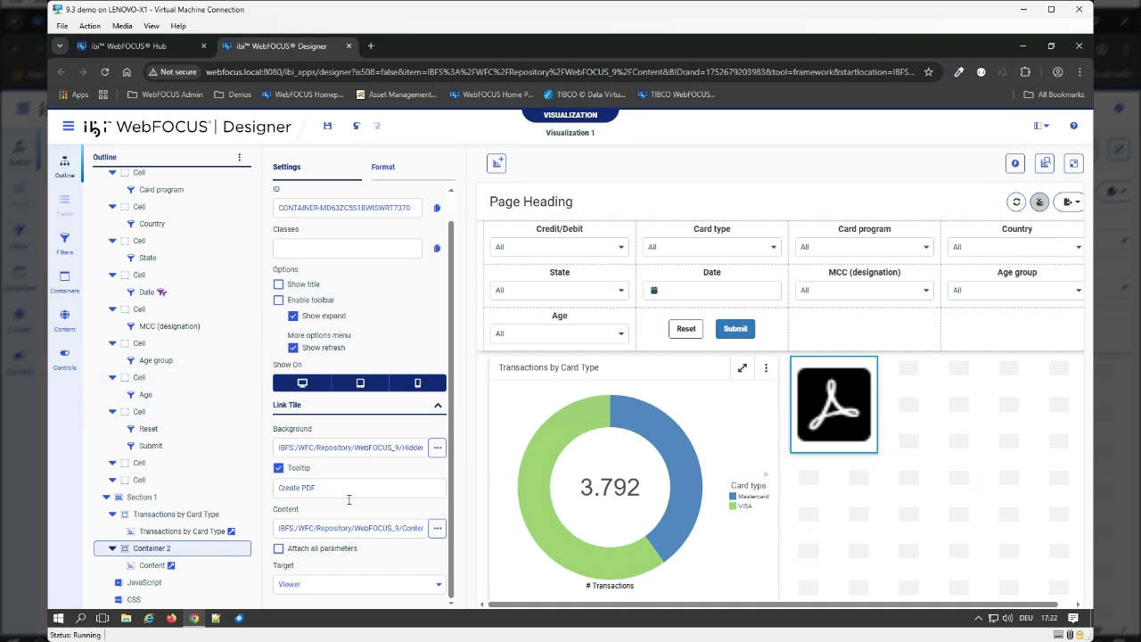
Attach all parameters to the tile's link and set its target to New window
click(287, 553)
click(288, 584)
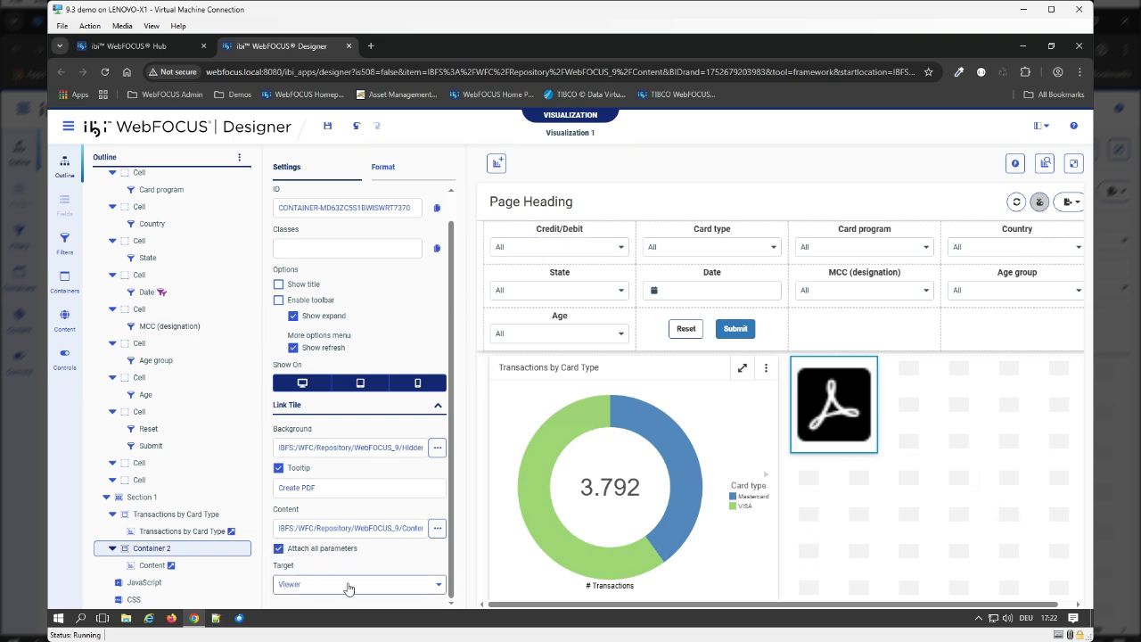
click(408, 588)
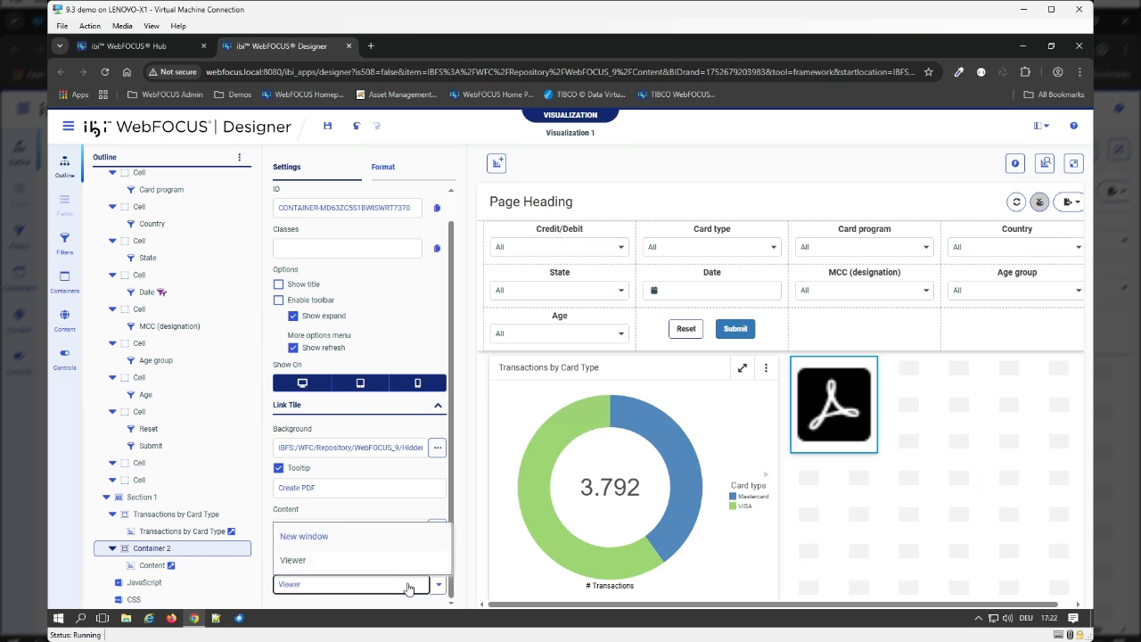
click(322, 537)
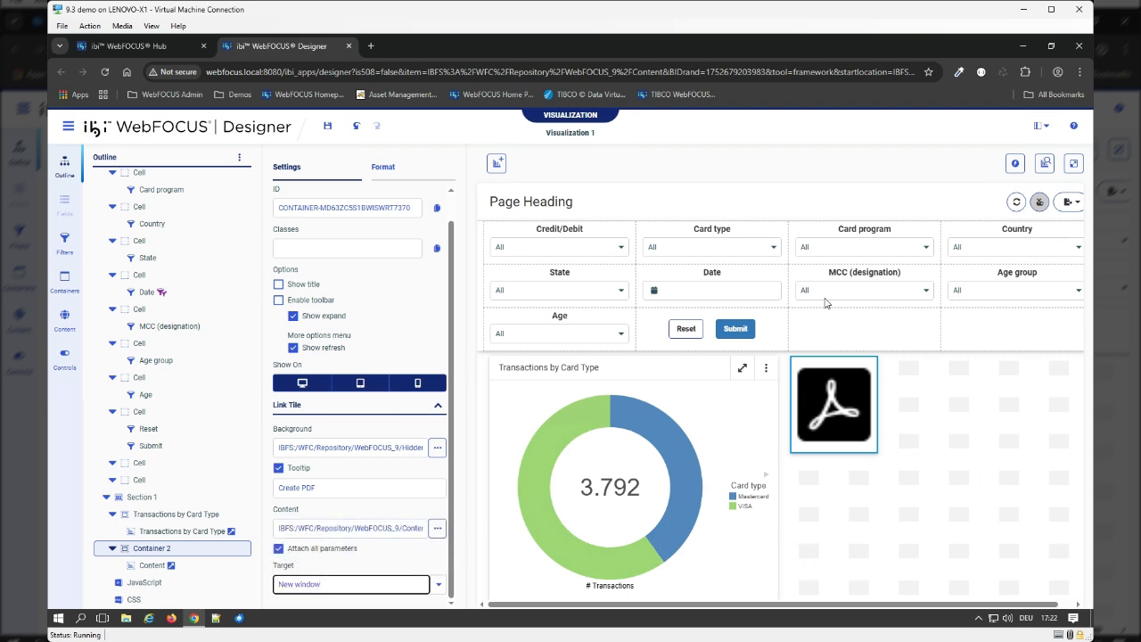
Run the page in a new browser tab and filter its chart to Credit transactions with the Credit/Debit filter
click(1073, 163)
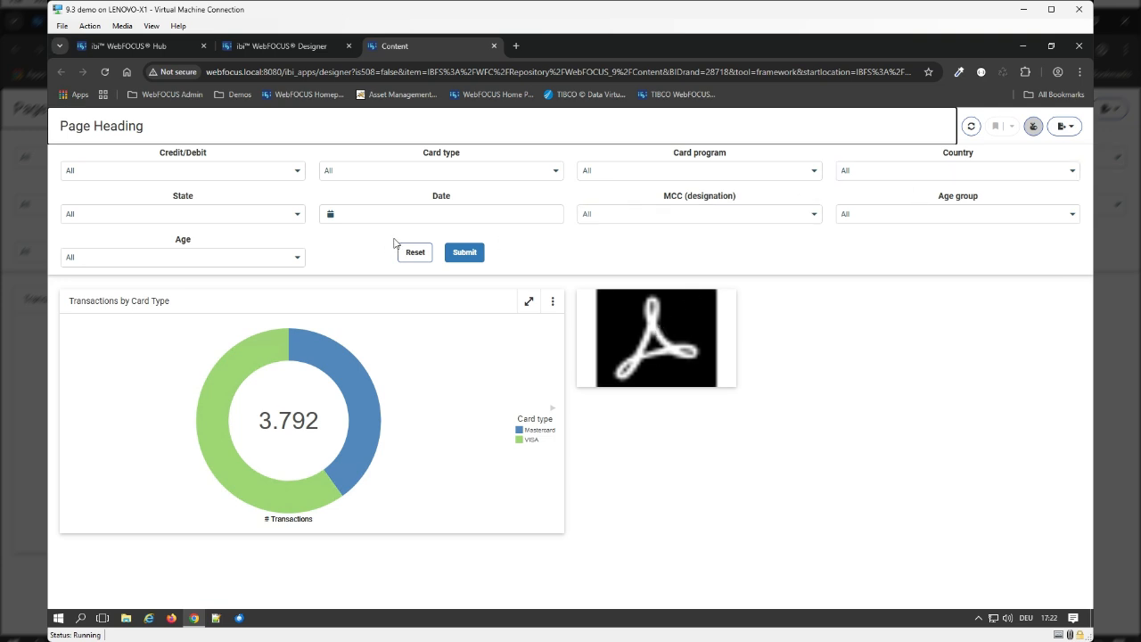
click(217, 170)
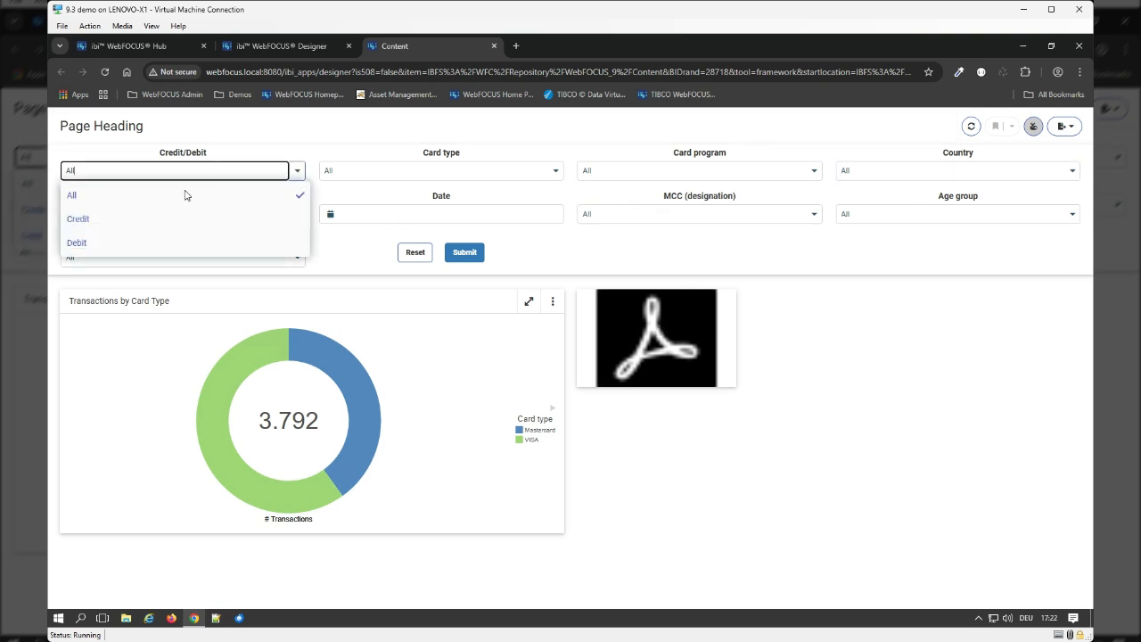
click(152, 223)
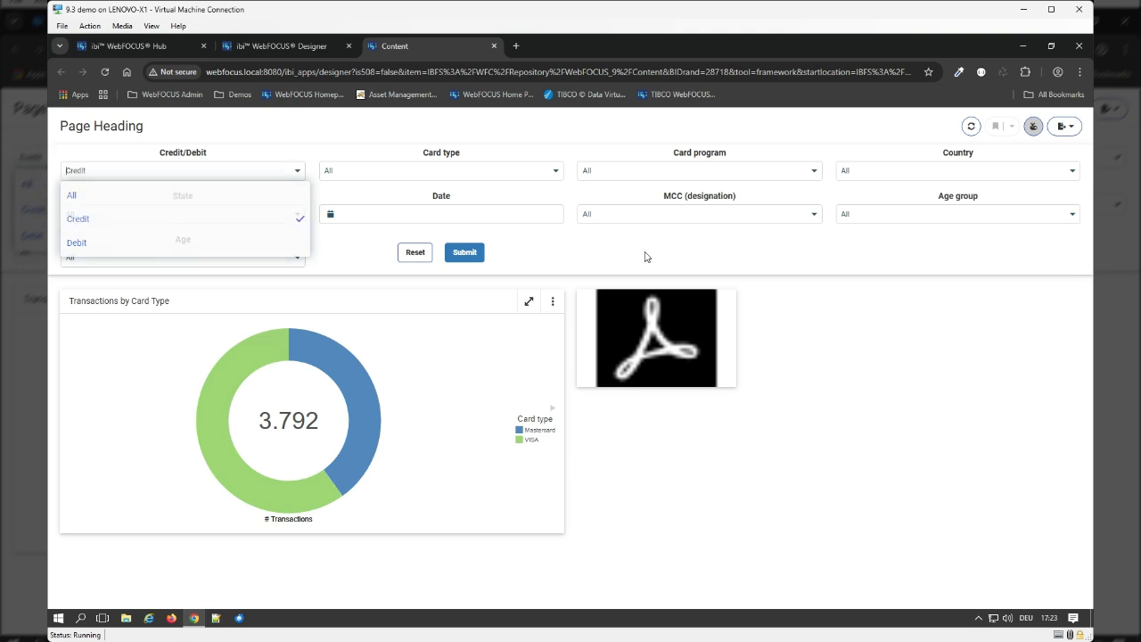
click(476, 260)
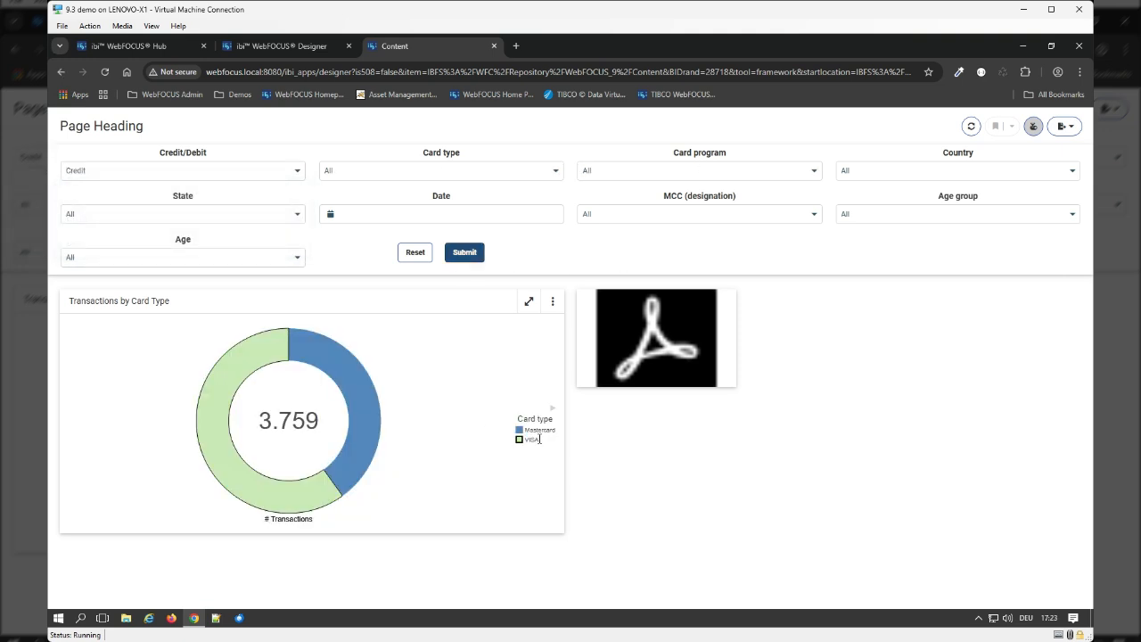
Set the Card type filter to Mastercard and submit the filter values to the chart
click(461, 174)
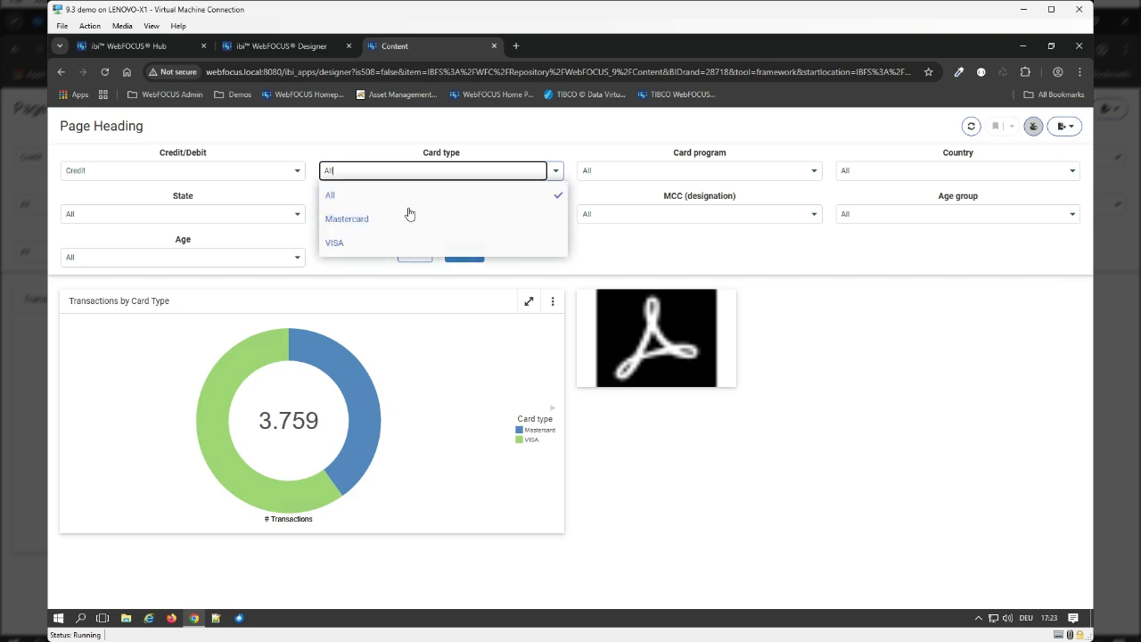
click(464, 252)
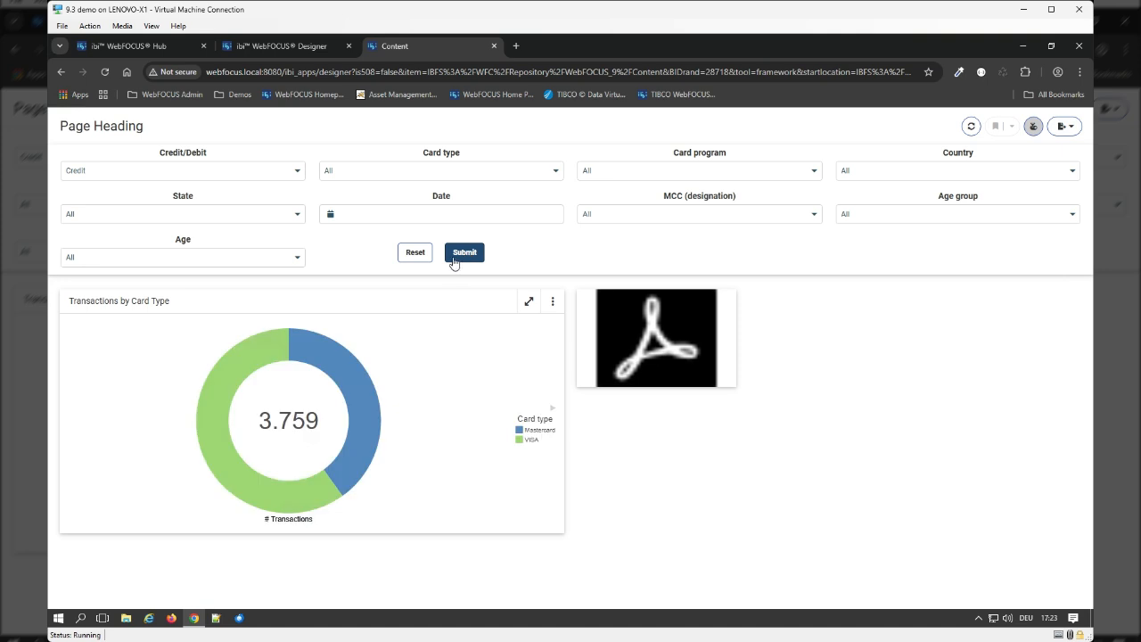
click(346, 171)
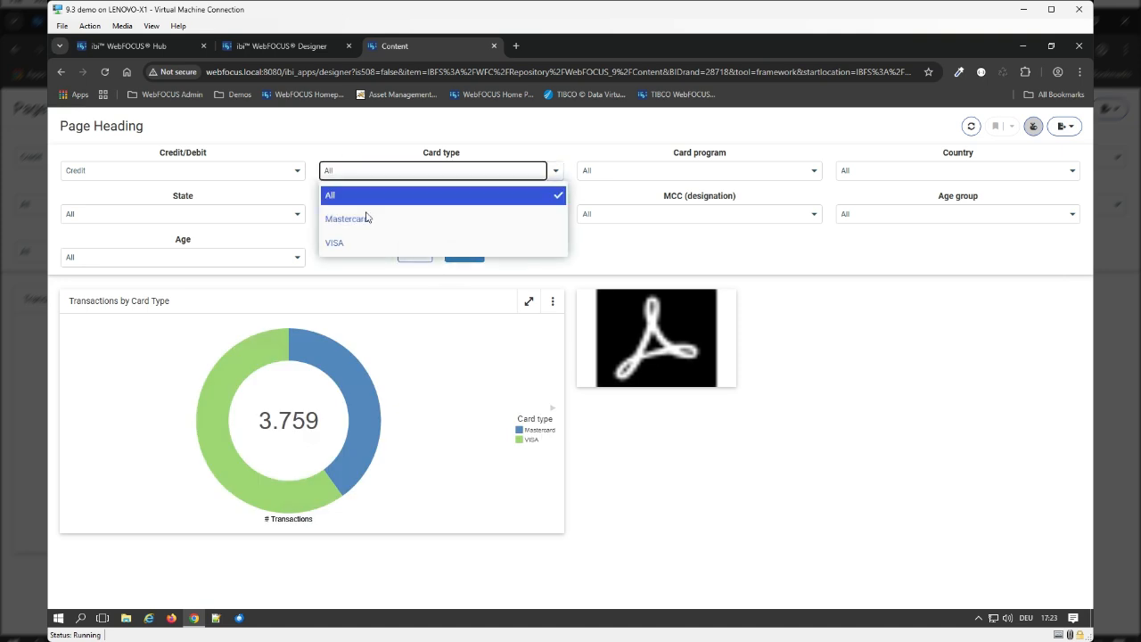
click(365, 219)
click(596, 245)
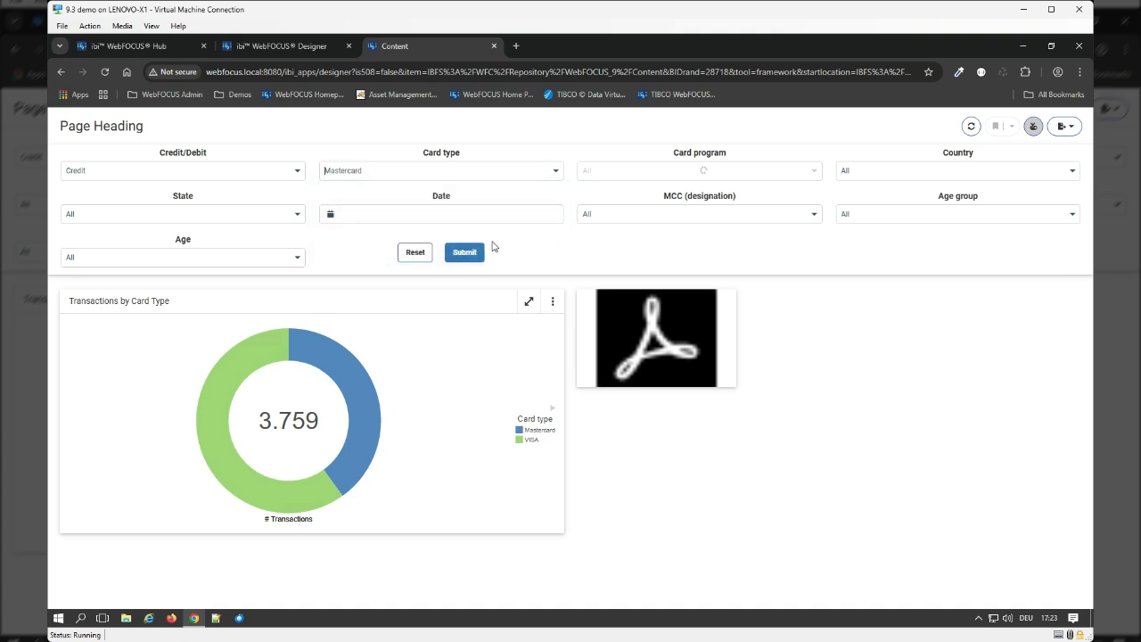
click(478, 252)
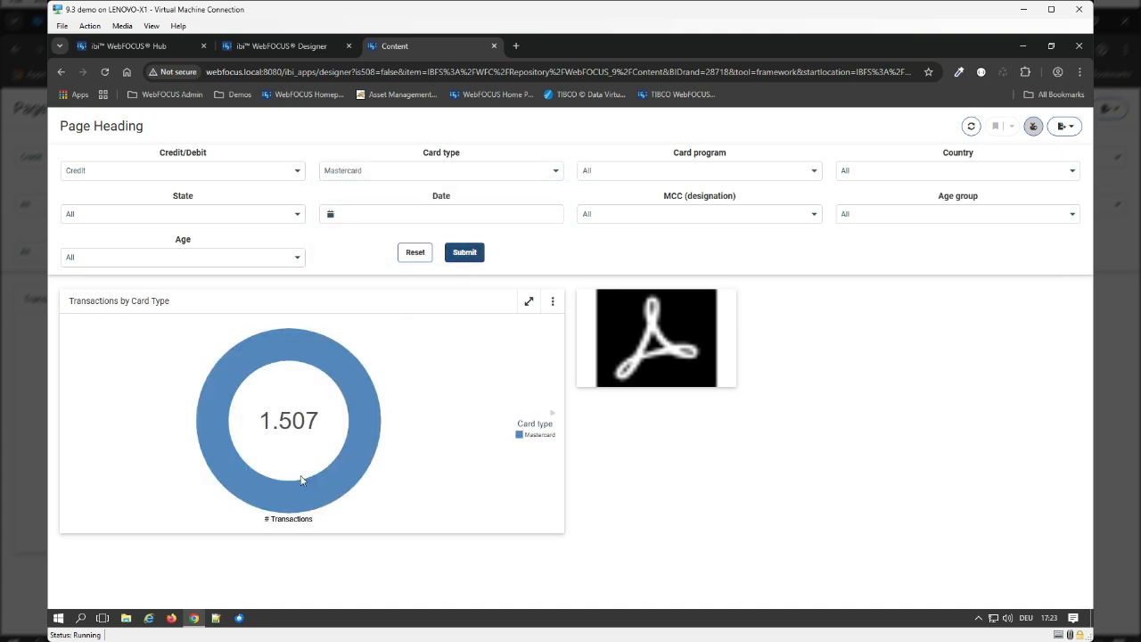
Open the PDF report from the link tile, review its pages for the filtered Credit data, and return to the maximized page
click(652, 327)
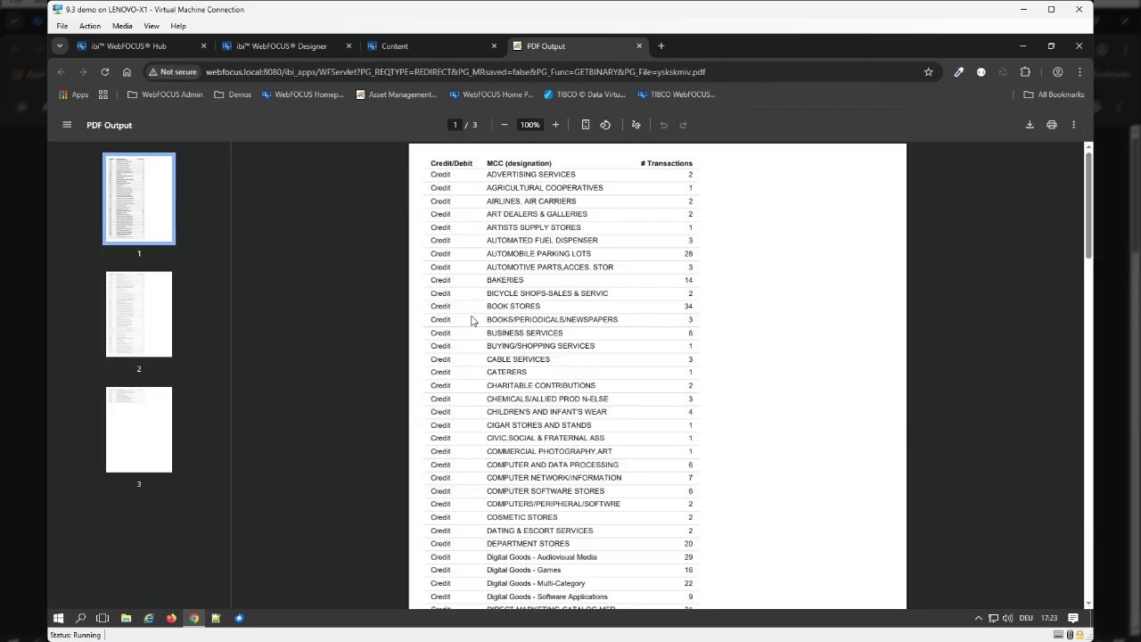
scroll(473, 321, down, 6)
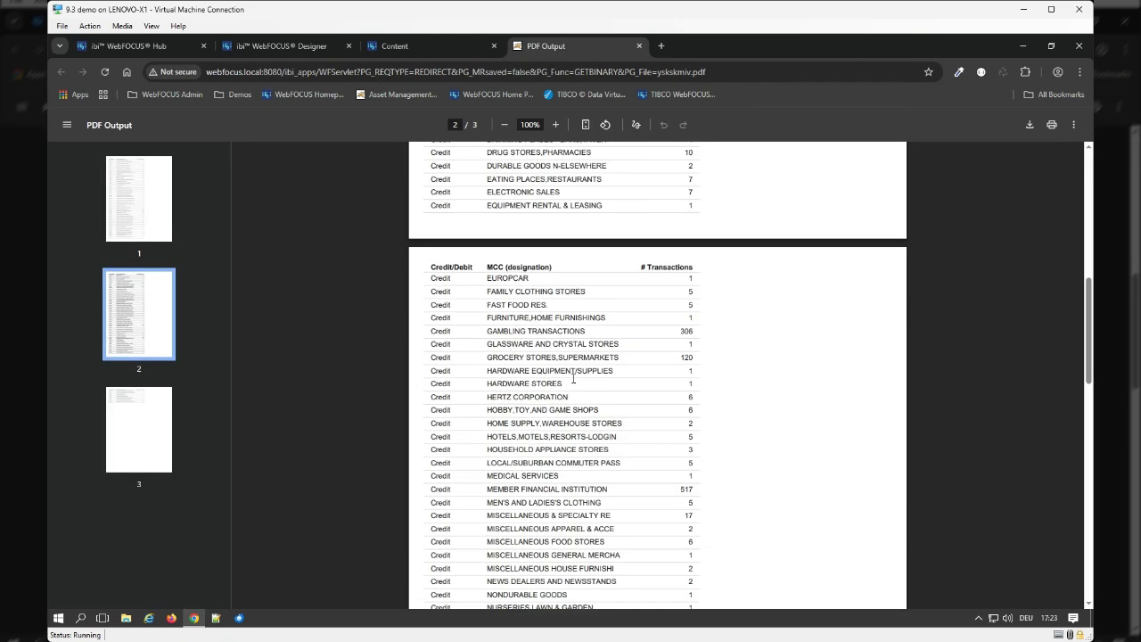
scroll(573, 379, down, 10)
scroll(575, 392, up, 3)
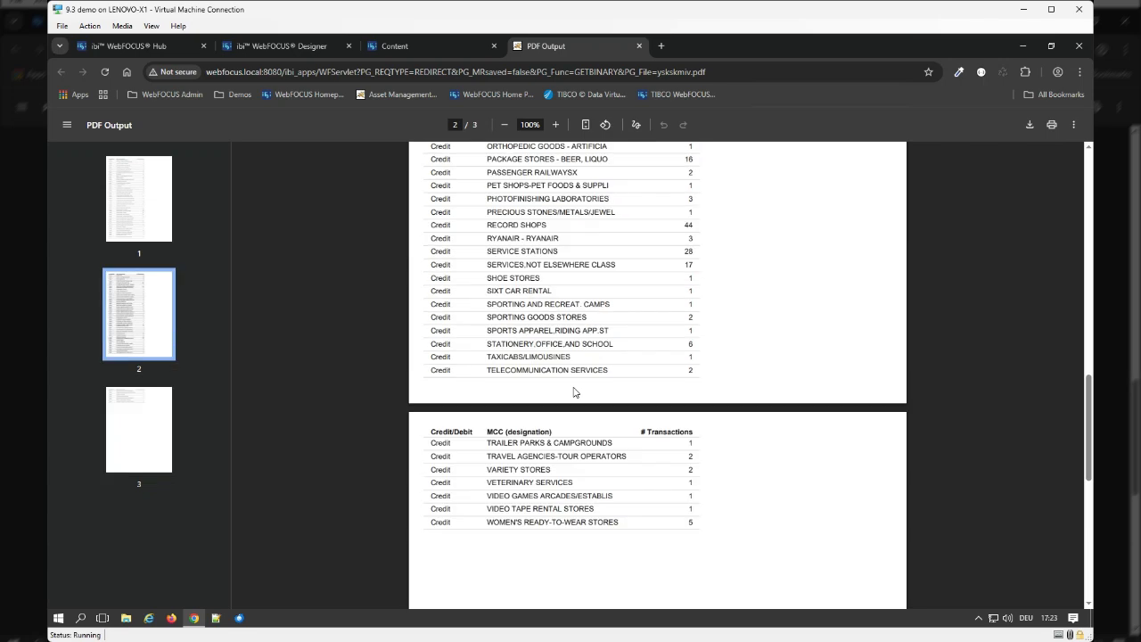
scroll(574, 392, up, 10)
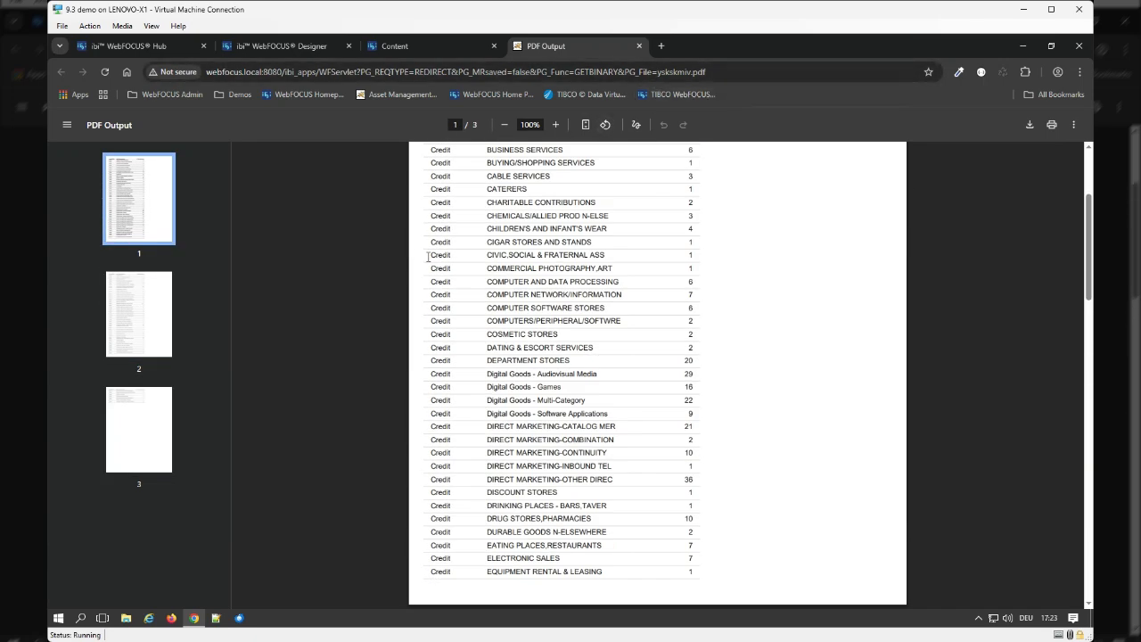
scroll(527, 267, up, 2)
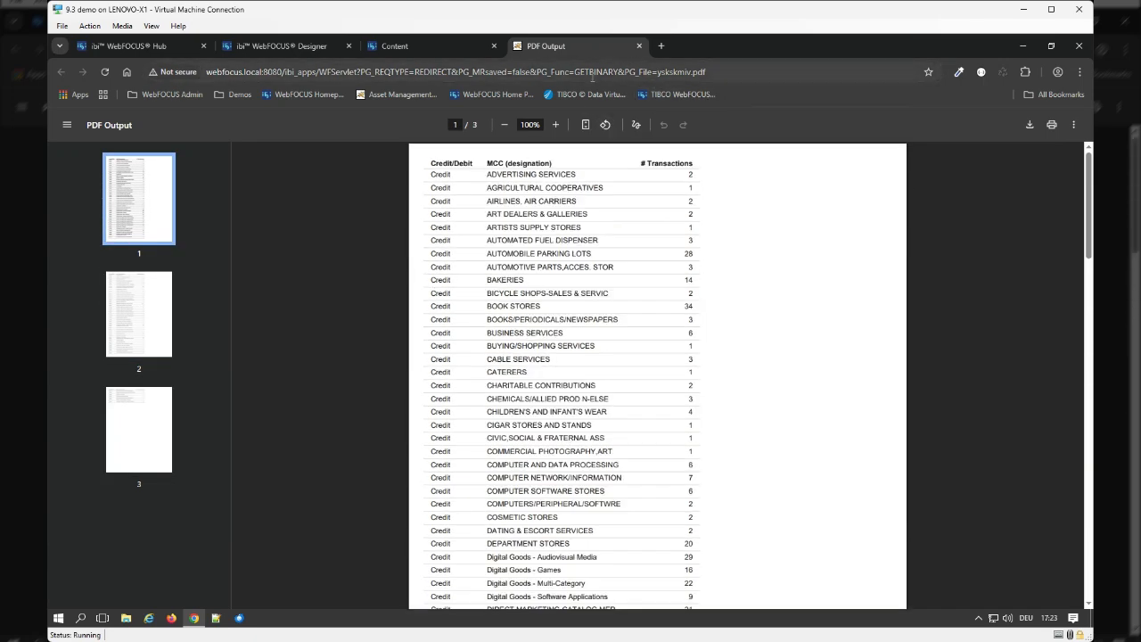
click(639, 45)
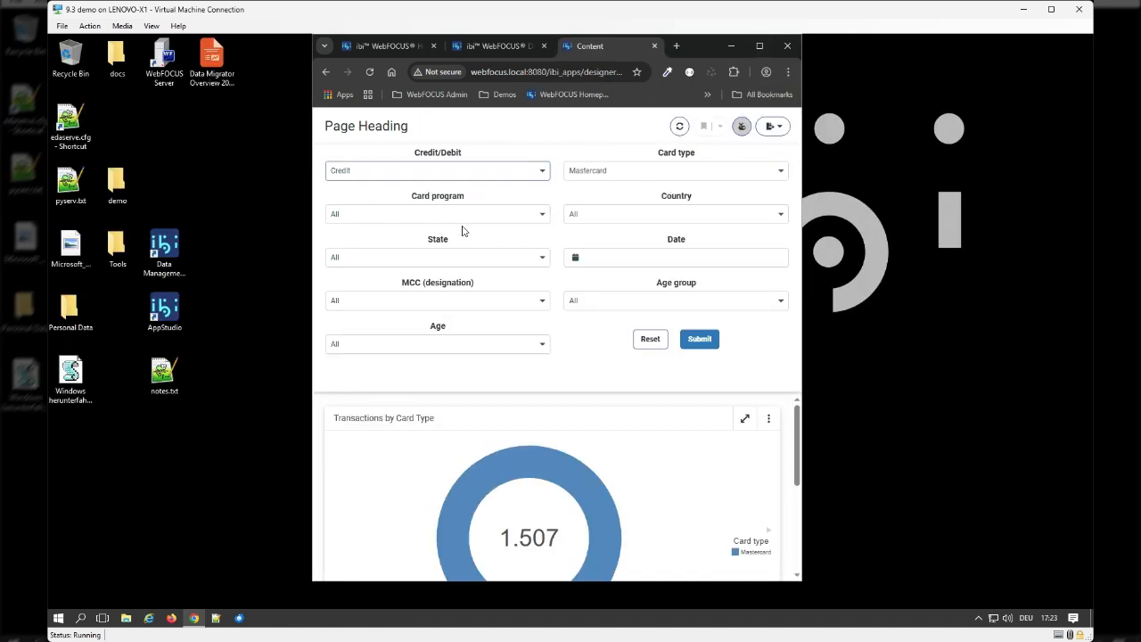
click(760, 51)
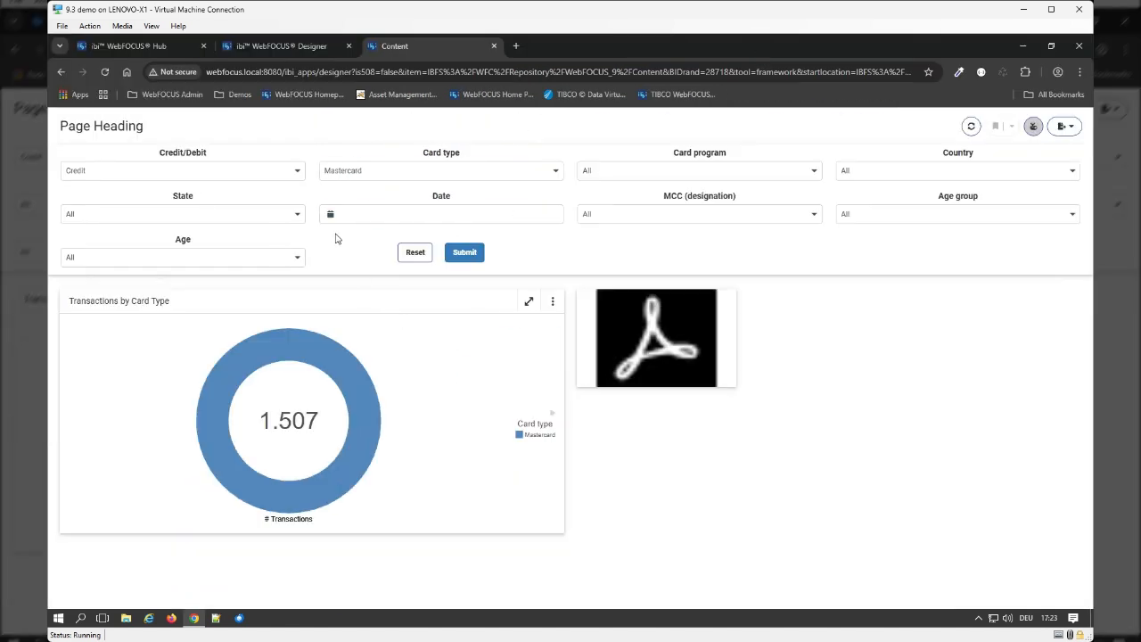
Submit Debit as the Credit/Debit filter value, then check the PDF report from the link tile and close it
click(129, 173)
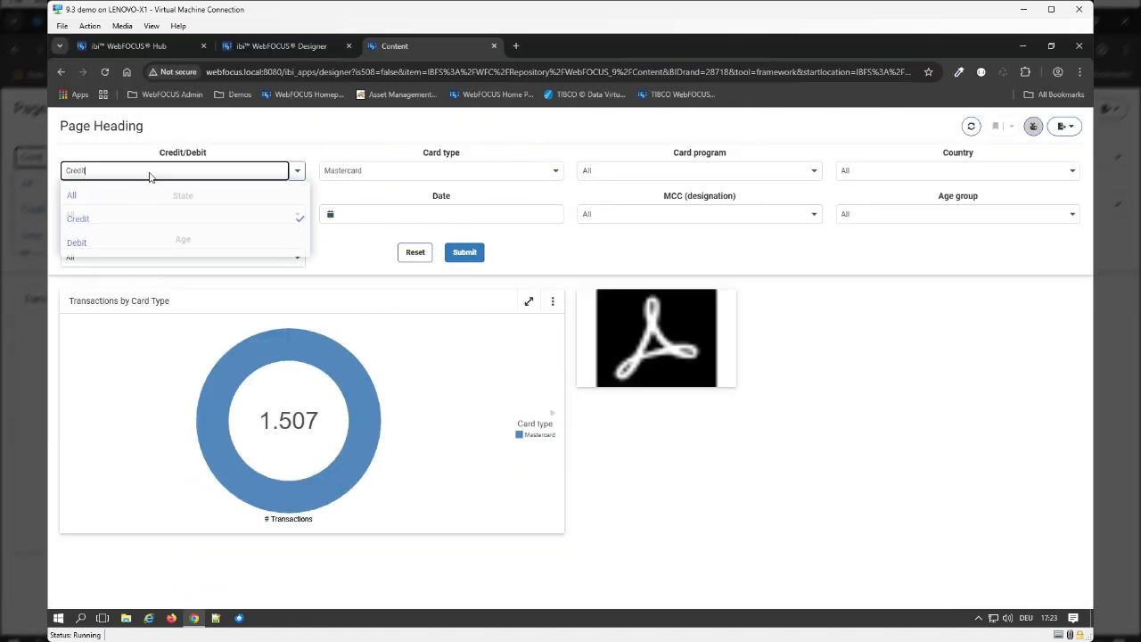
click(122, 243)
click(129, 230)
click(690, 260)
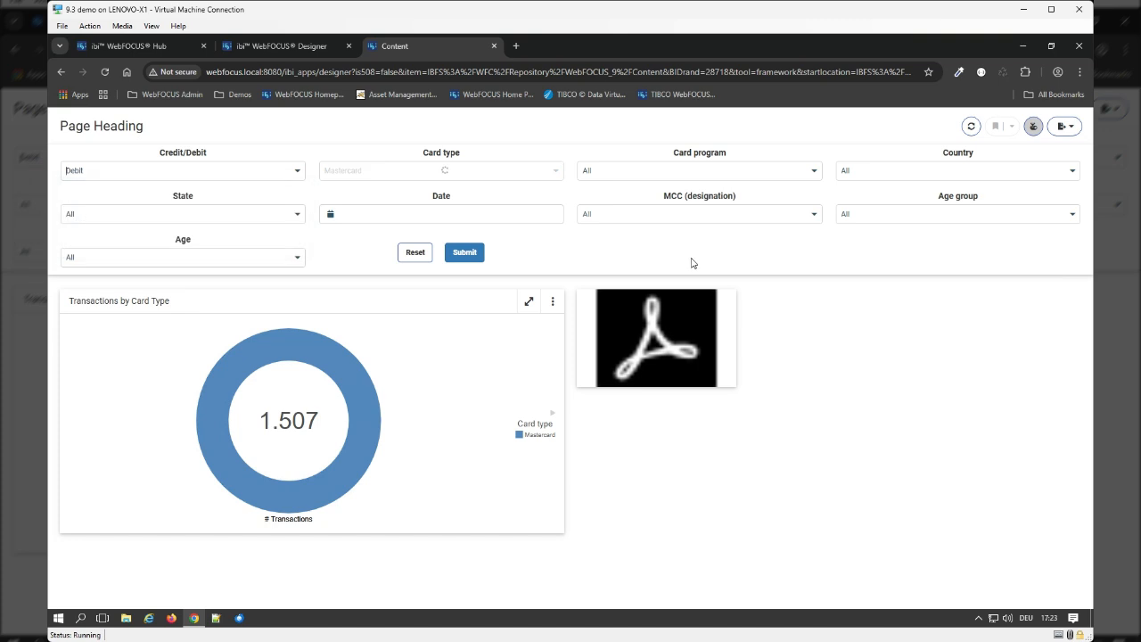
click(461, 257)
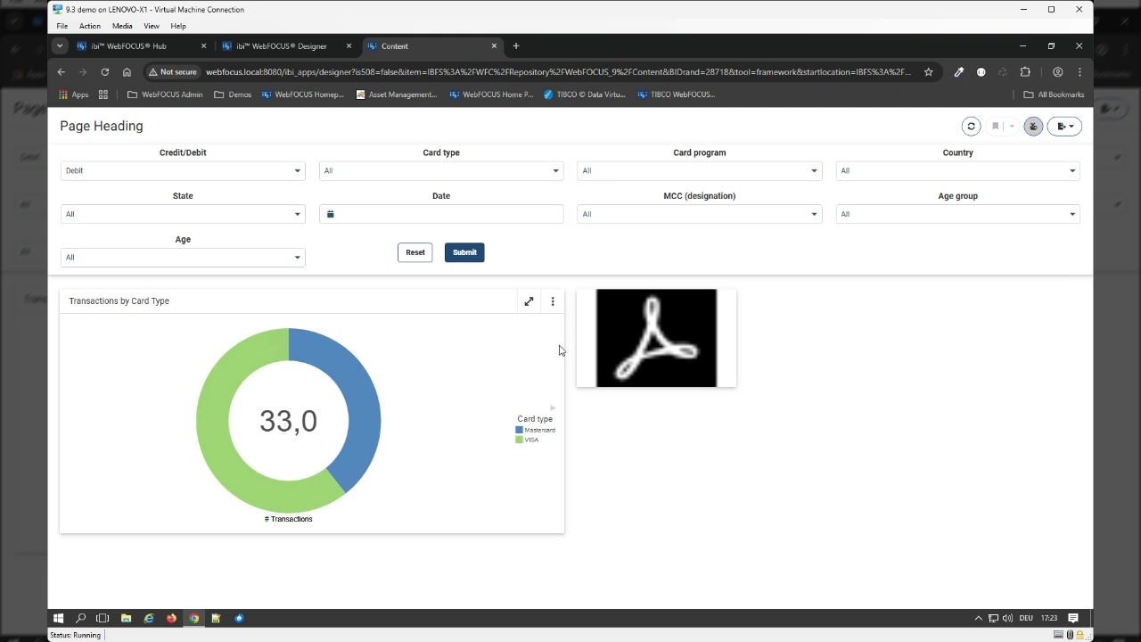
click(653, 342)
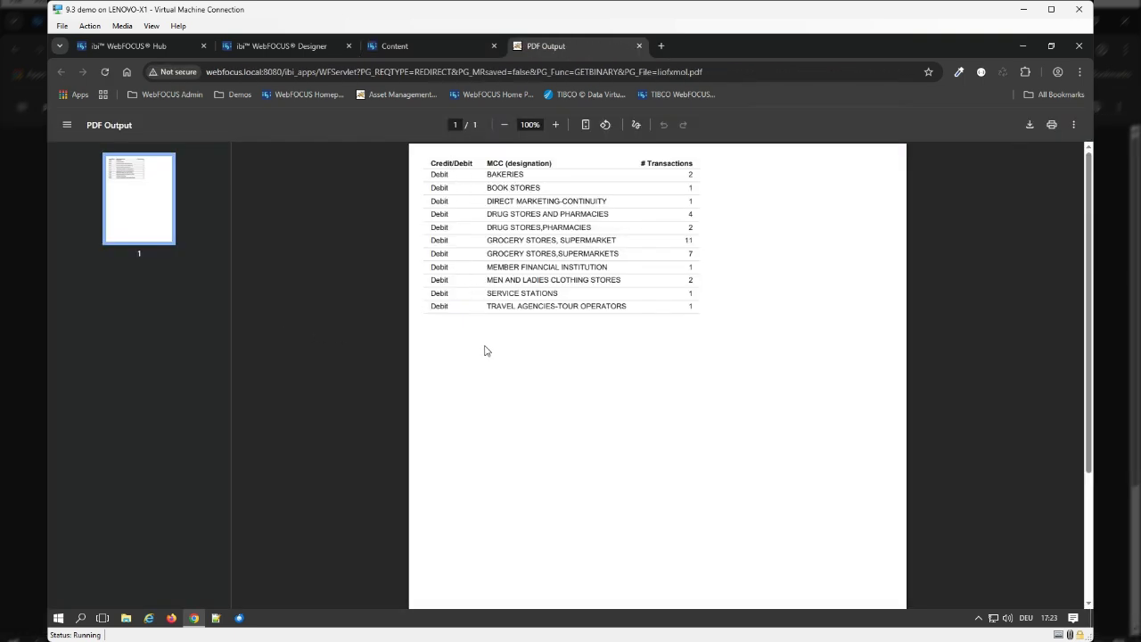
click(638, 45)
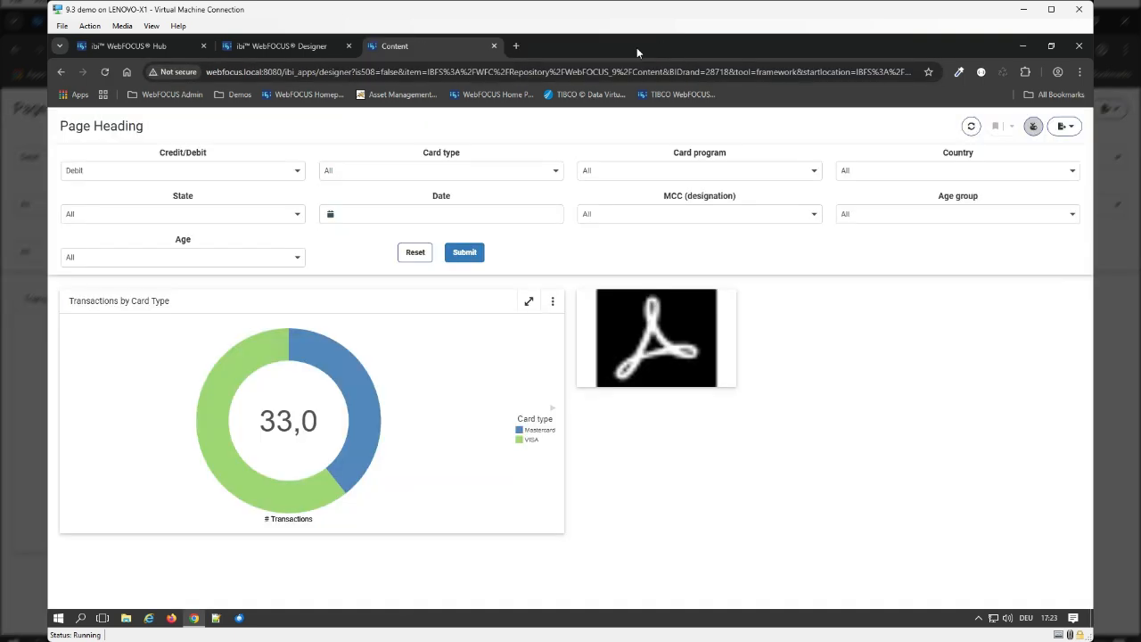
Return to the page in Designer and change the link tile's target to Viewer
click(157, 53)
click(277, 46)
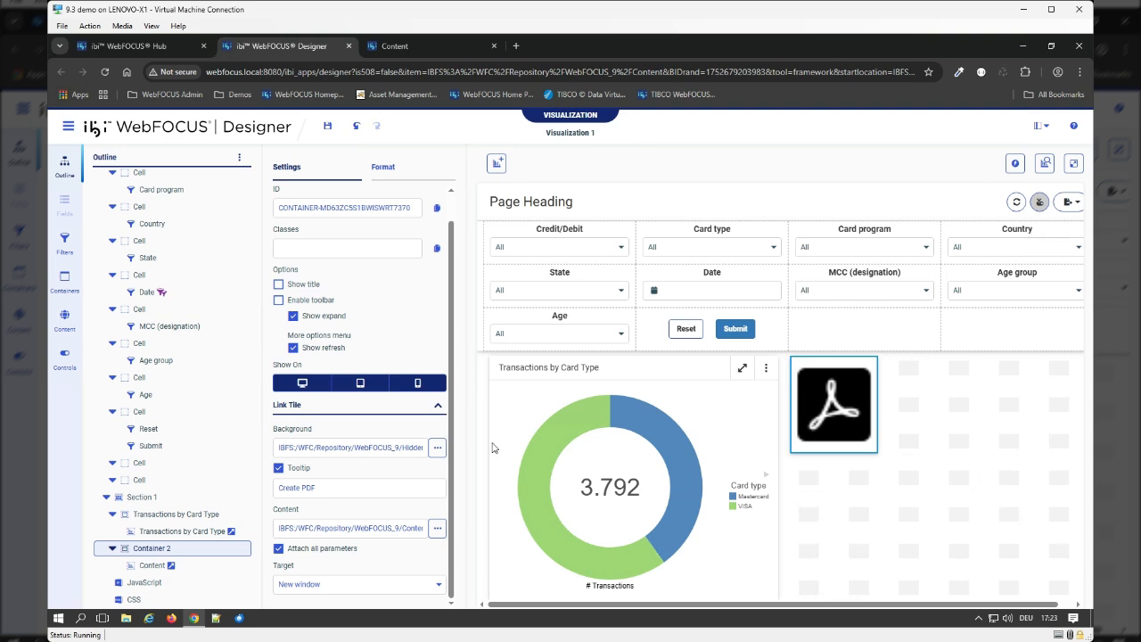
click(370, 588)
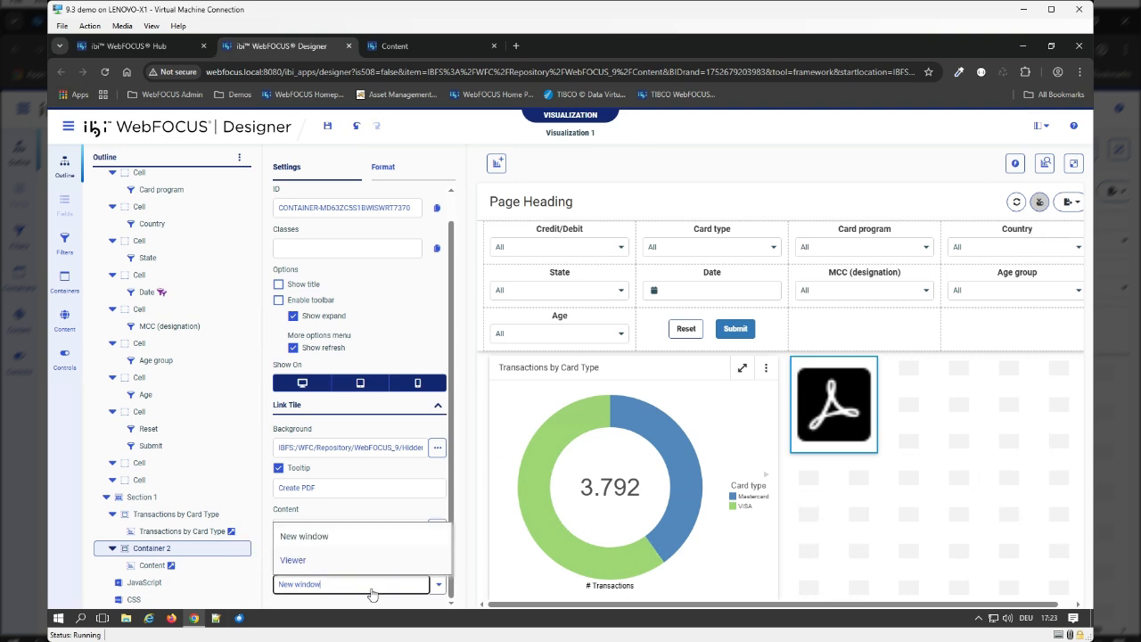
click(314, 561)
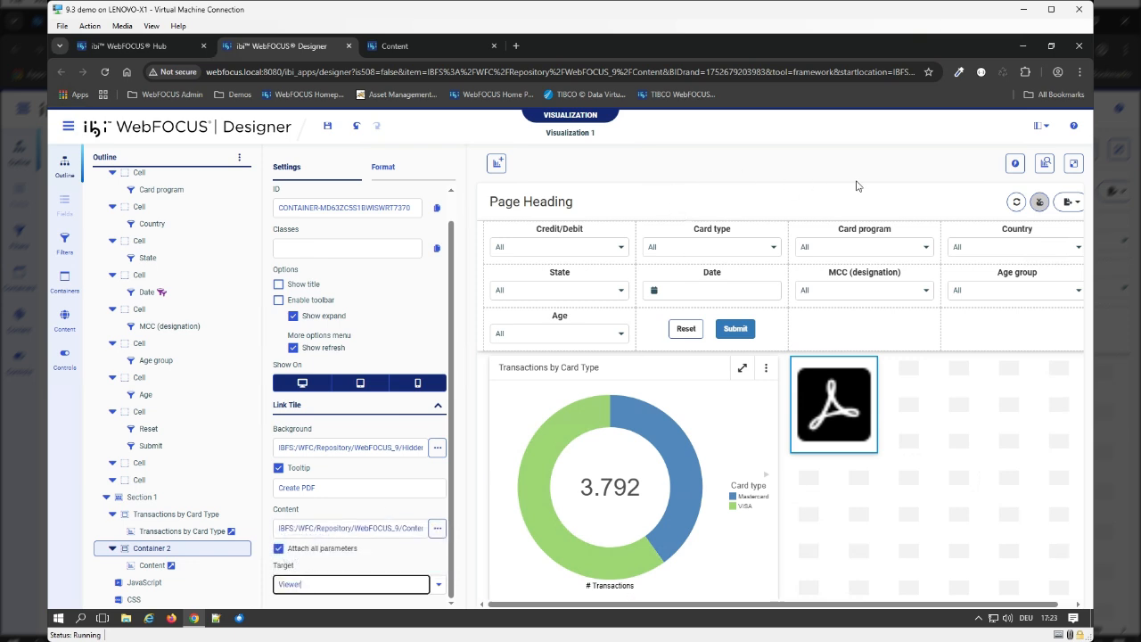
Run the page again, open the PDF report from the link tile in the viewer, look through it and close it
click(1075, 164)
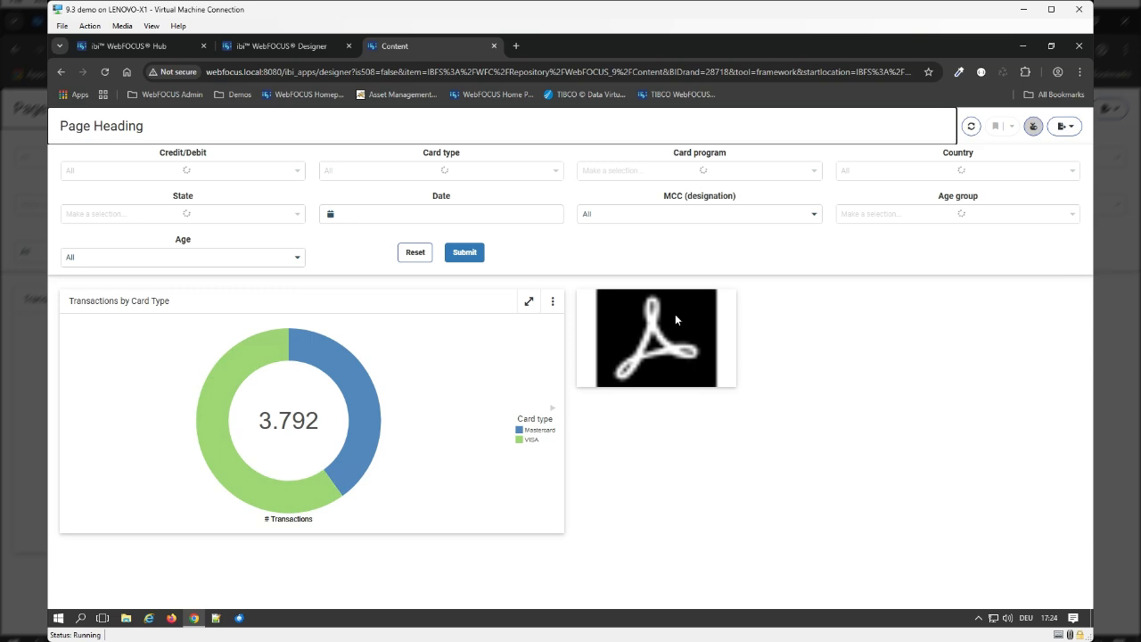
click(676, 319)
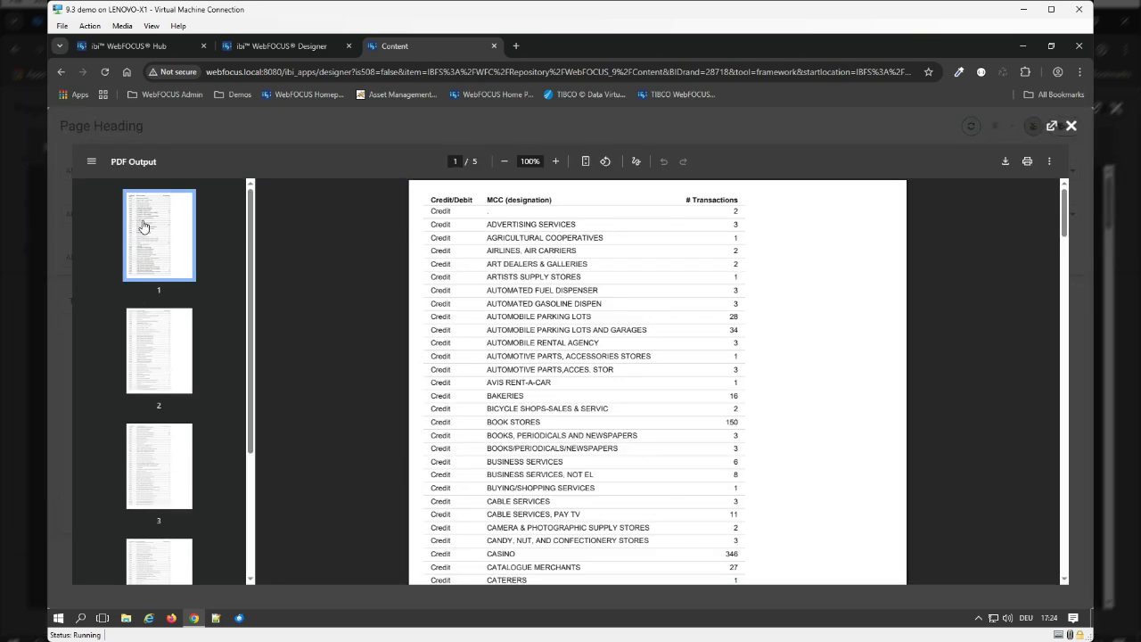
scroll(656, 368, down, 2)
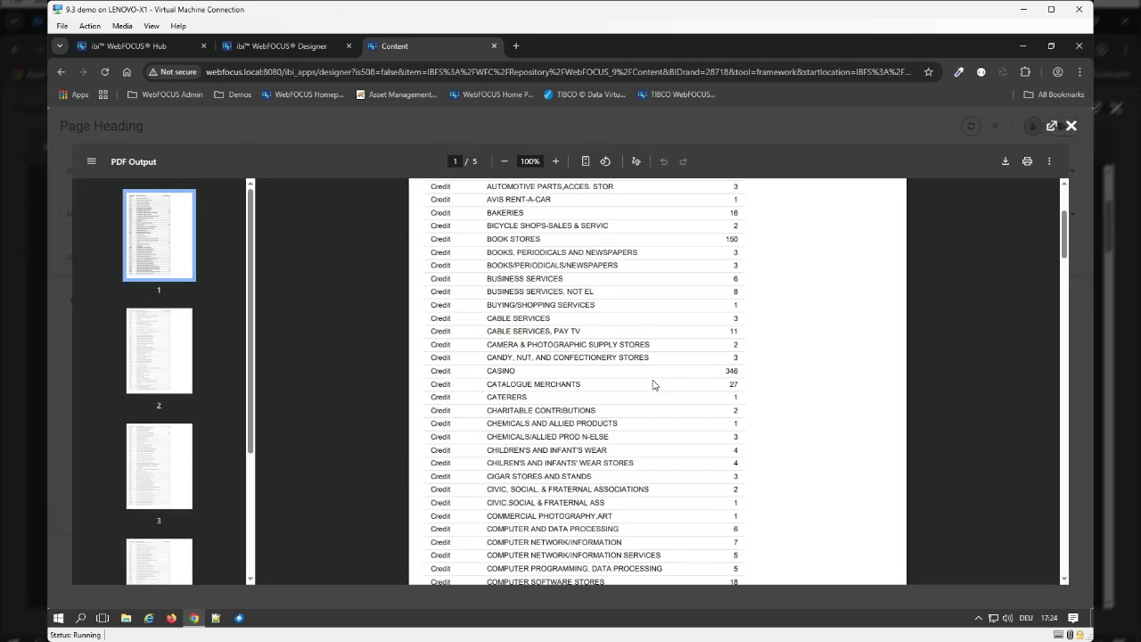
scroll(656, 379, up, 2)
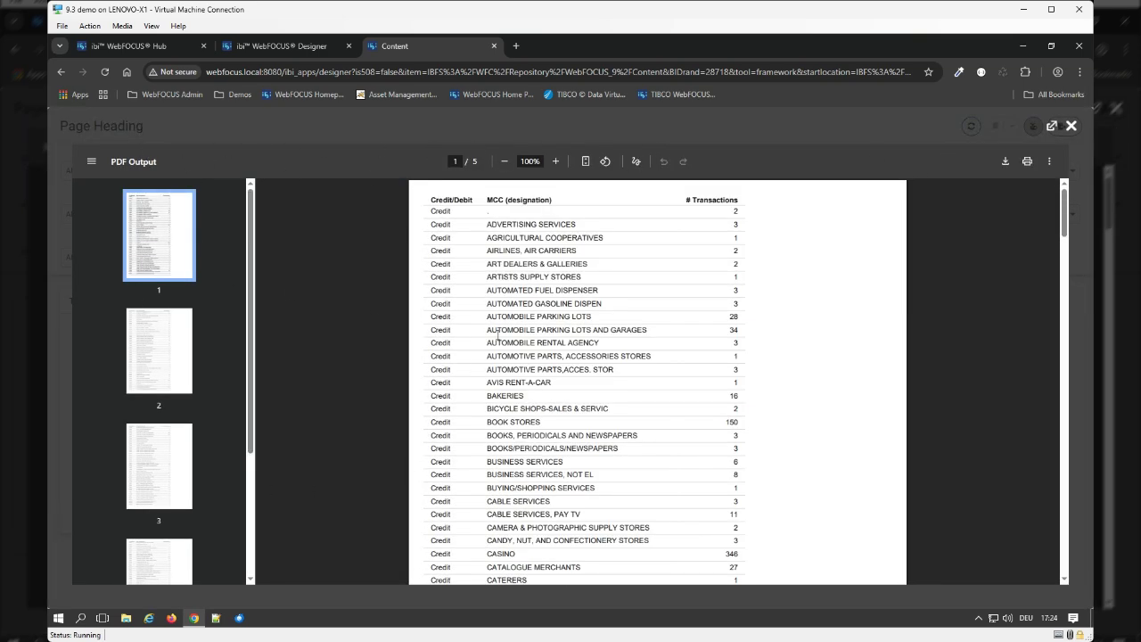
scroll(497, 336, down, 10)
scroll(498, 336, up, 10)
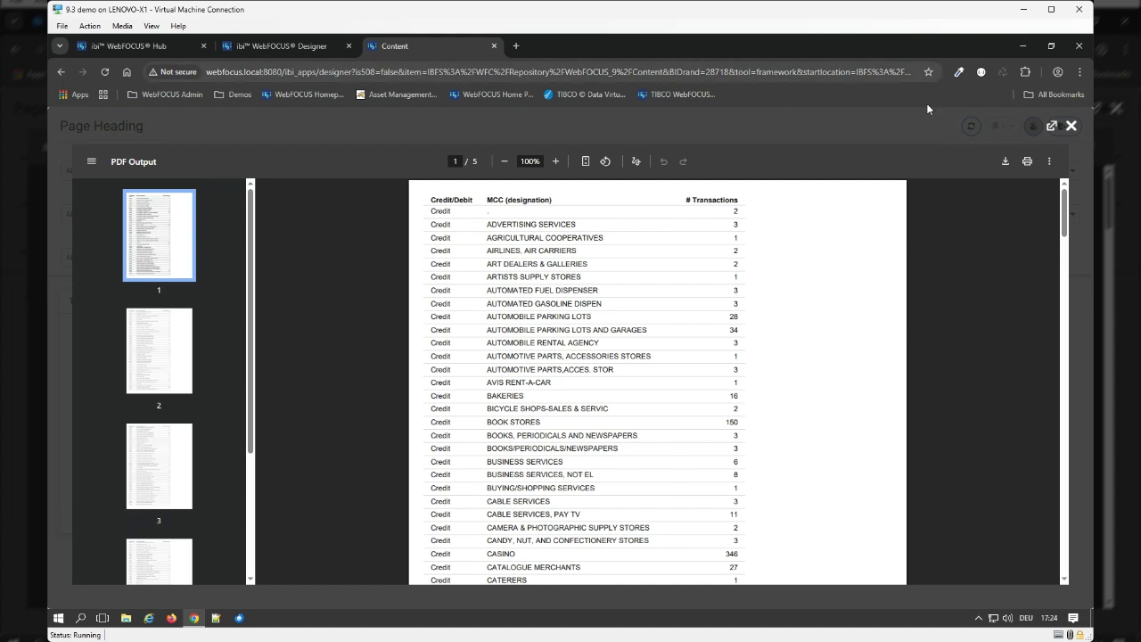
click(1072, 126)
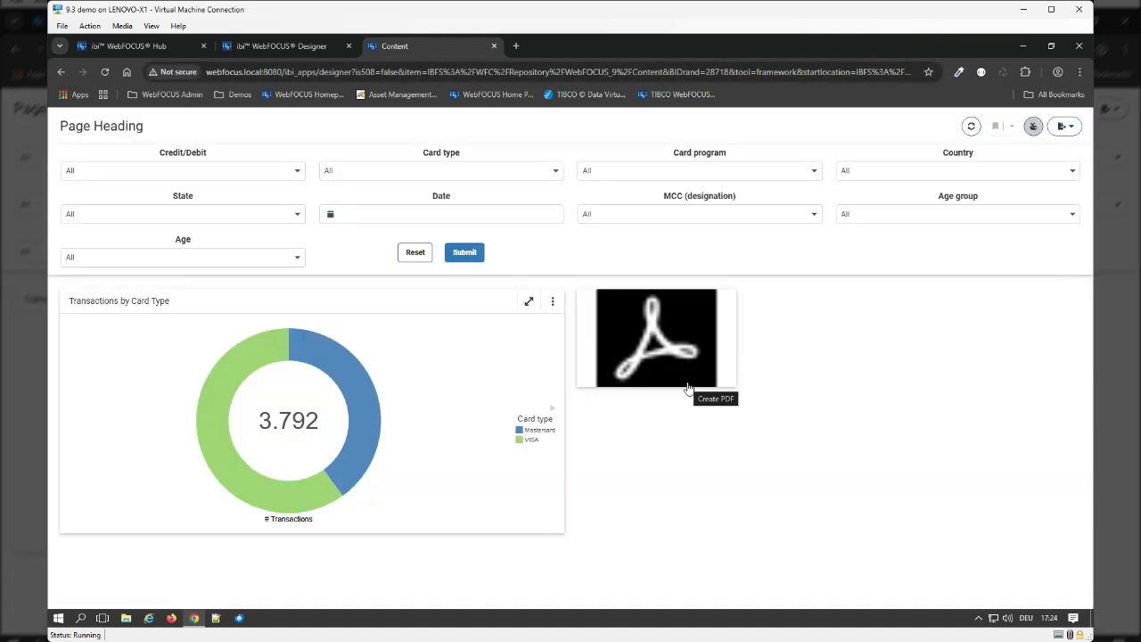